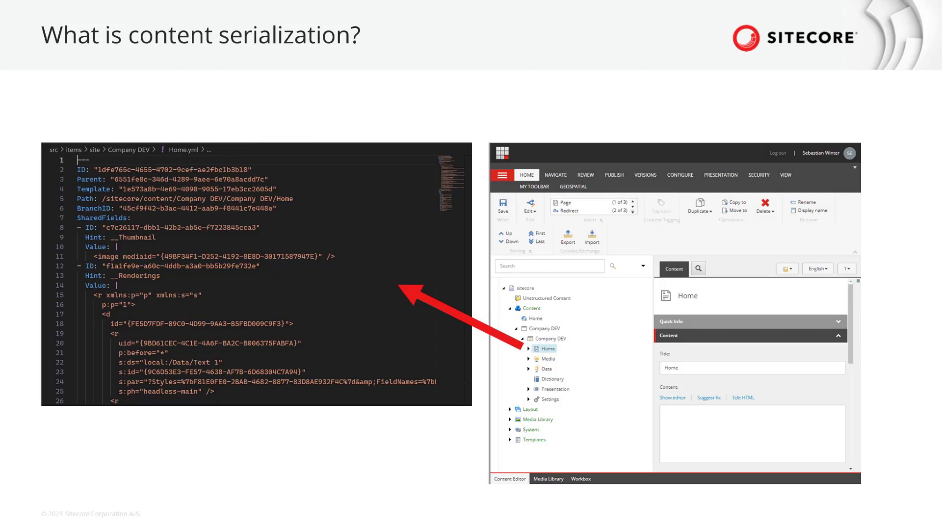
Advance to the slide showing local 1, local 2 and local 3 beside the DEV → QA → Prod pipeline
{"action": "key", "text": "Right"}
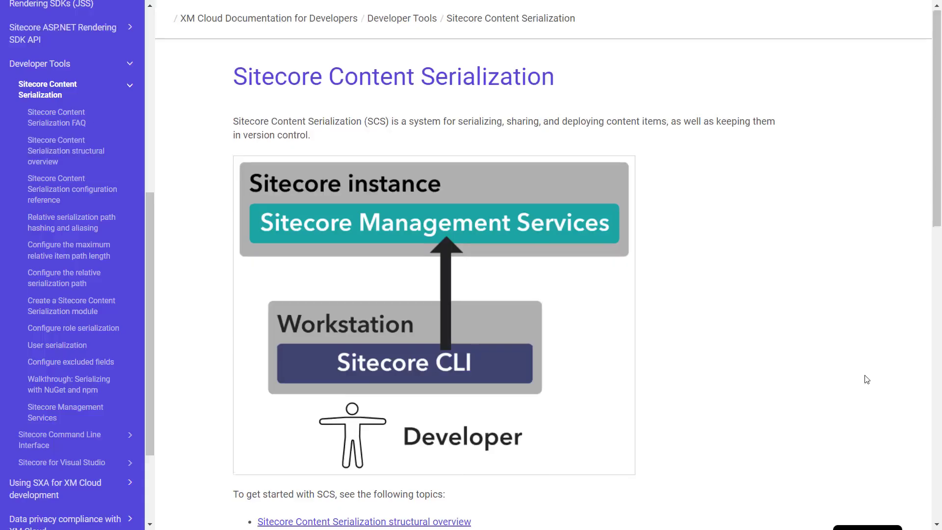
Scroll down the Sitecore Content Serialization documentation page
{"action": "scroll", "coordinate": [864, 380], "scroll_direction": "down", "scroll_amount": 8}
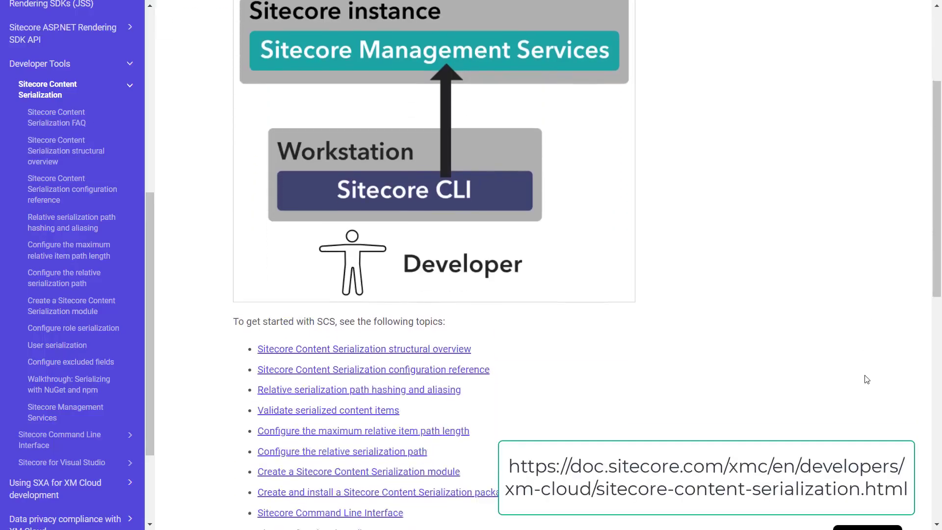
{"action": "scroll", "coordinate": [866, 379], "scroll_direction": "down", "scroll_amount": 5}
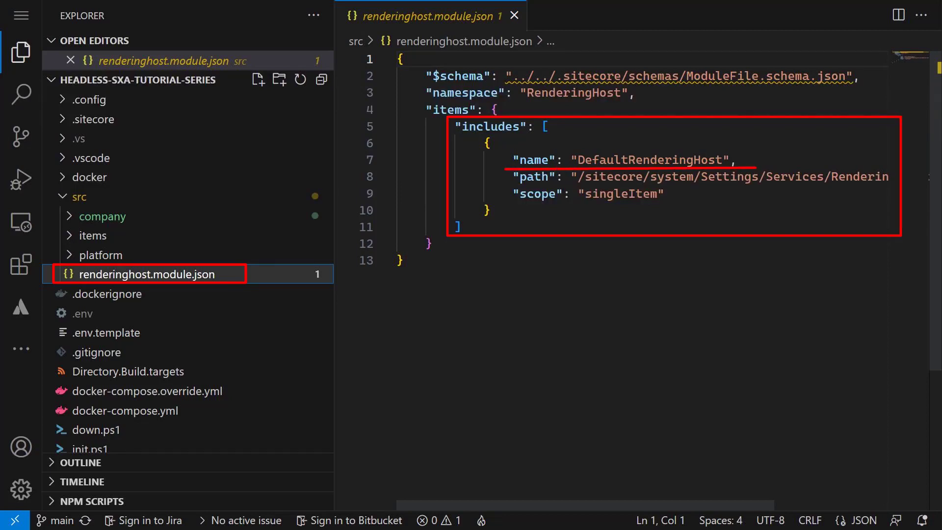
Expand items/DefaultRenderingHost in the Explorer to show its Default.yml file
{"action": "left_click", "coordinate": [171, 236]}
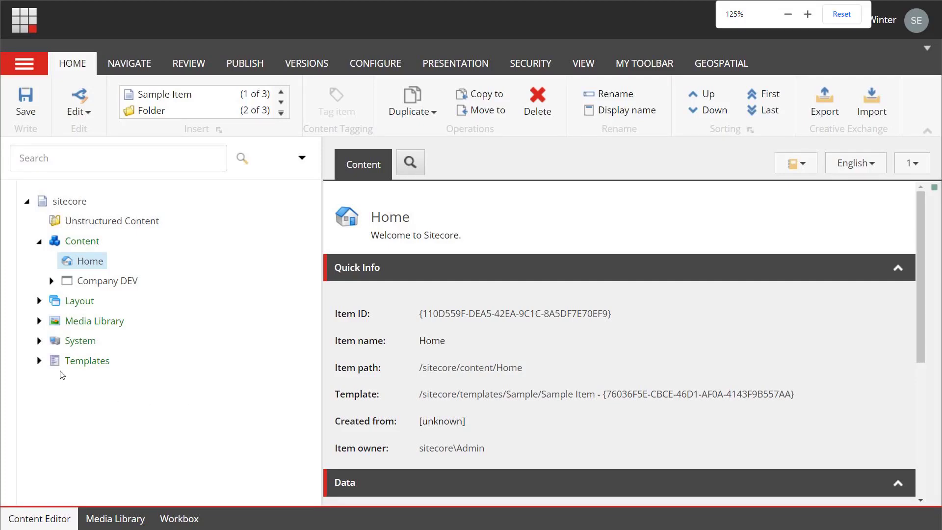
{"action": "left_click", "coordinate": [39, 360]}
{"action": "scroll", "coordinate": [157, 365], "scroll_direction": "down", "scroll_amount": 2}
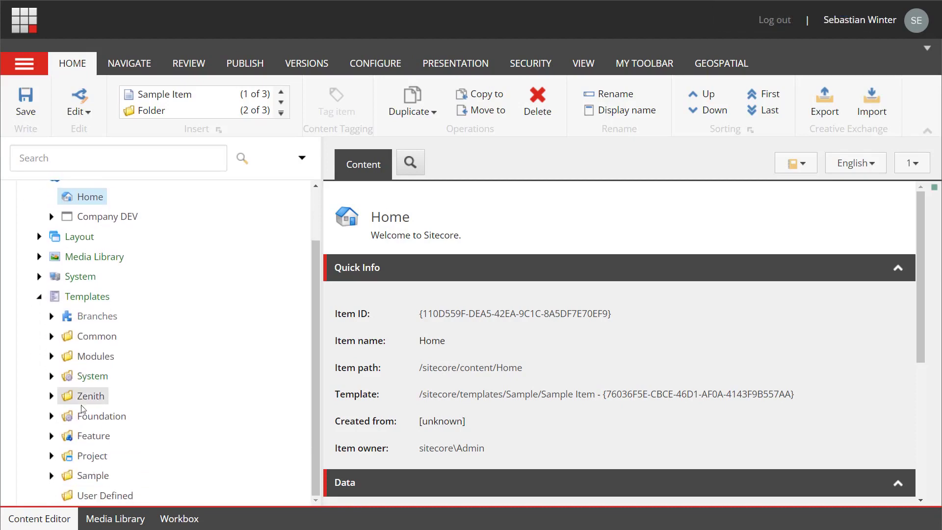
{"action": "left_click", "coordinate": [51, 456]}
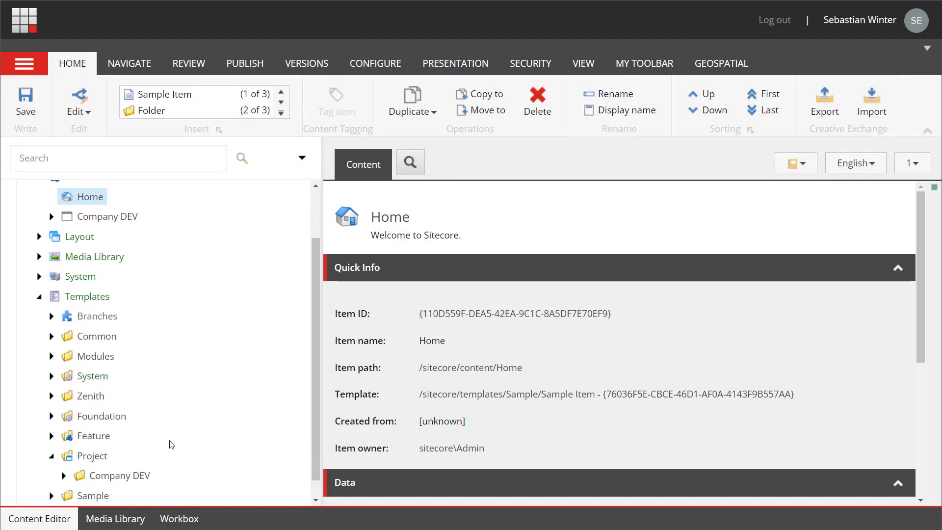
{"action": "left_click", "coordinate": [64, 455]}
{"action": "scroll", "coordinate": [198, 434], "scroll_direction": "down", "scroll_amount": 3}
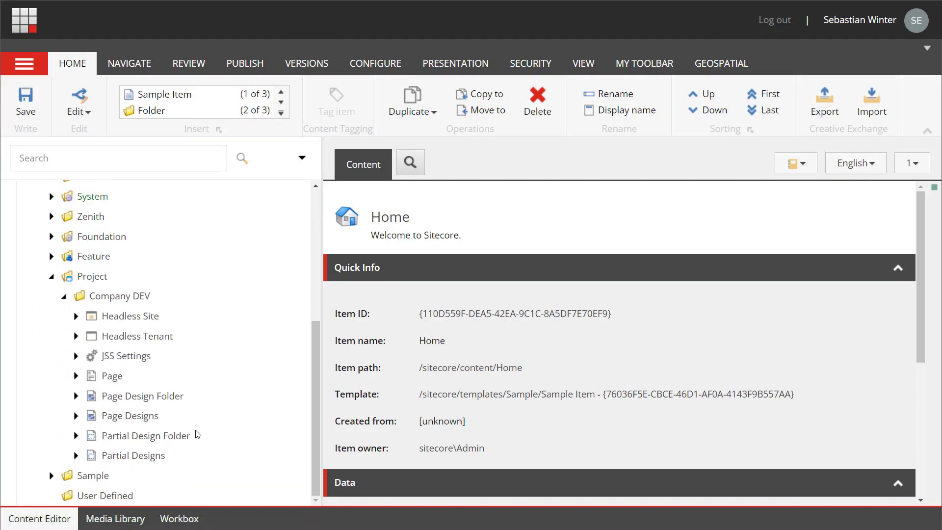
{"action": "left_click", "coordinate": [51, 256]}
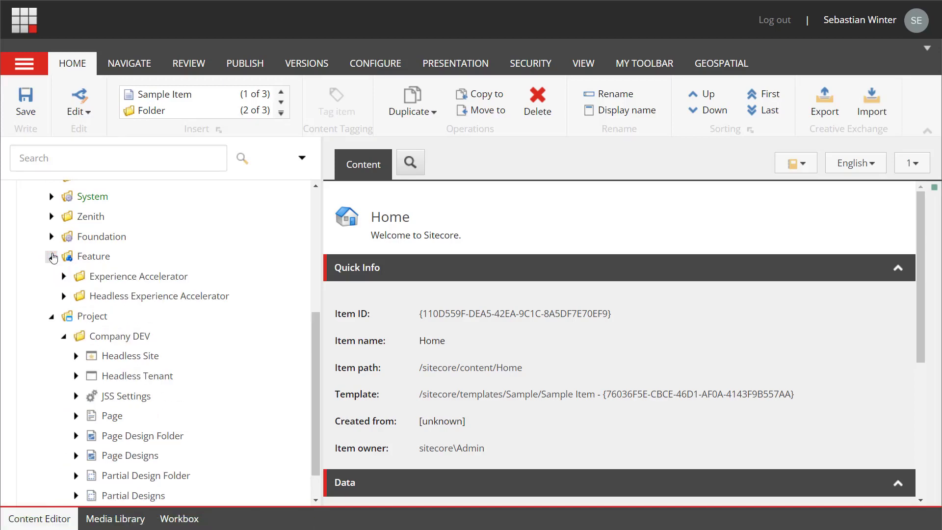
{"action": "scroll", "coordinate": [53, 257], "scroll_direction": "up", "scroll_amount": 3}
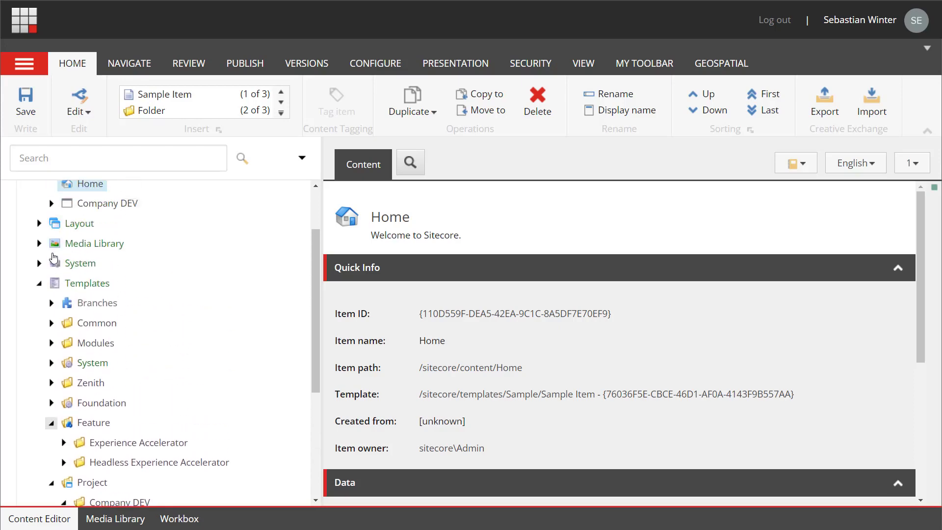
{"action": "left_click", "coordinate": [50, 320]}
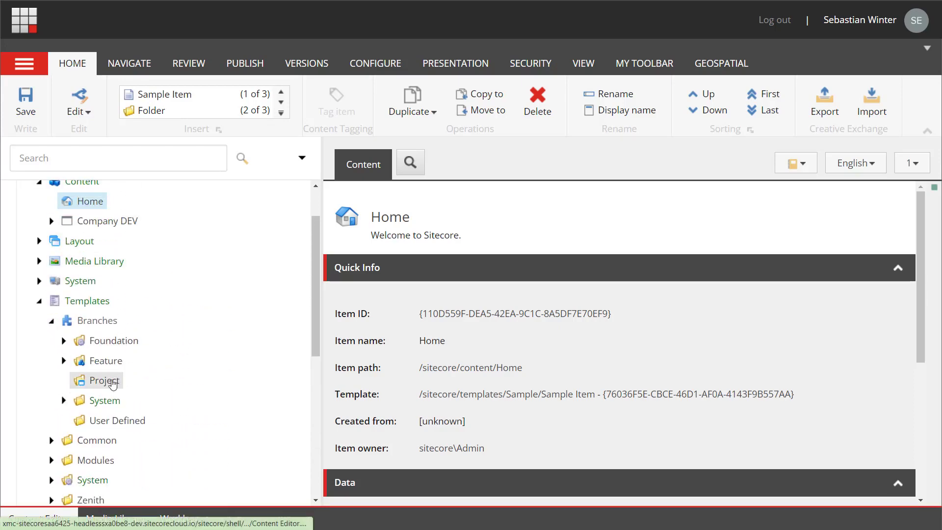
{"action": "left_click", "coordinate": [64, 360]}
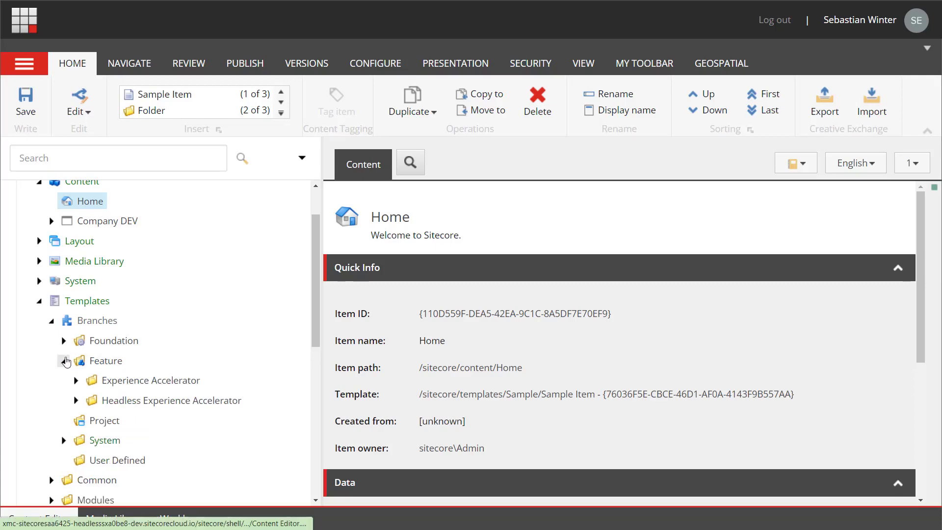
{"action": "left_click", "coordinate": [63, 360]}
{"action": "left_click", "coordinate": [51, 321]}
{"action": "left_click", "coordinate": [40, 304]}
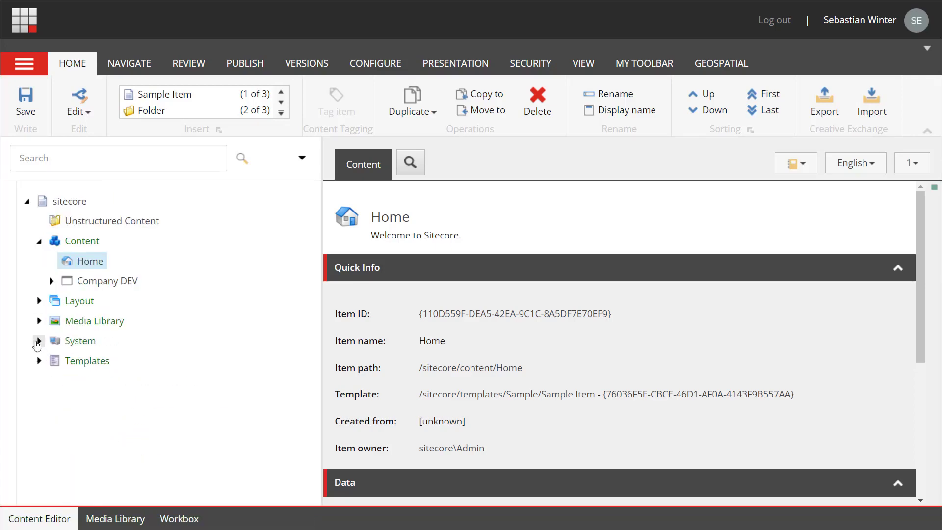
{"action": "left_click", "coordinate": [39, 341]}
{"action": "scroll", "coordinate": [49, 373], "scroll_direction": "down", "scroll_amount": 2}
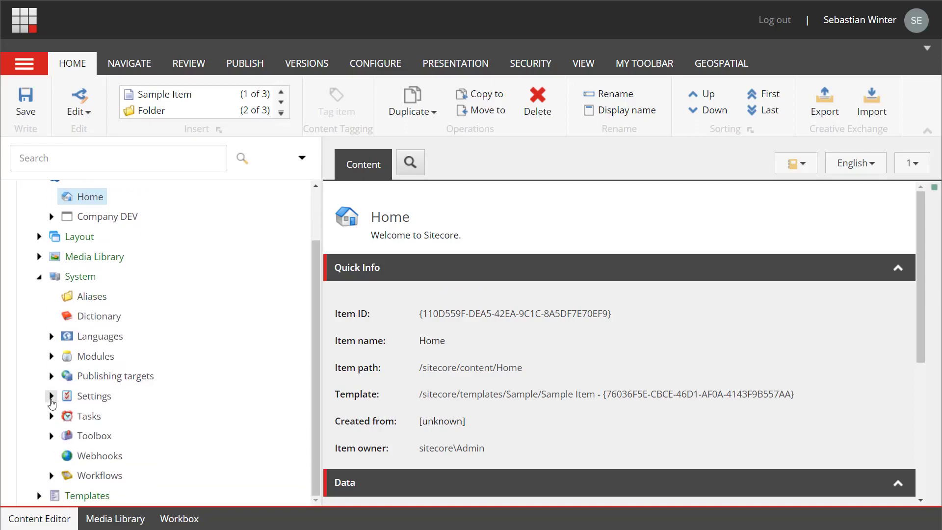
{"action": "left_click", "coordinate": [51, 393]}
{"action": "scroll", "coordinate": [63, 397], "scroll_direction": "down", "scroll_amount": 5}
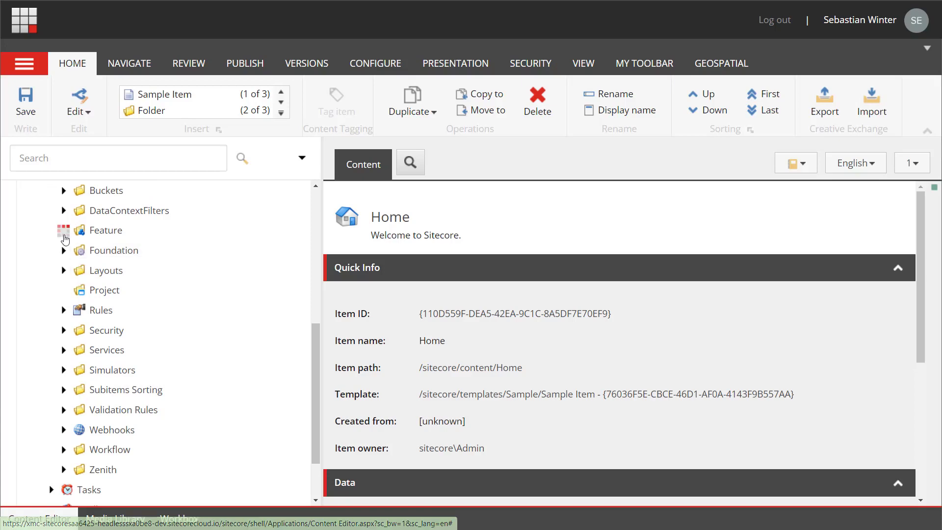
{"action": "left_click", "coordinate": [63, 231]}
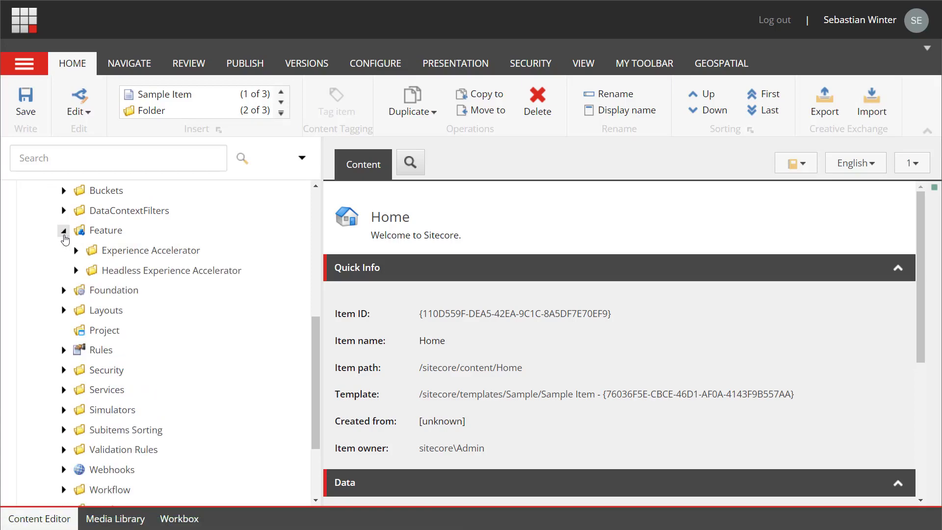
{"action": "left_click", "coordinate": [63, 231]}
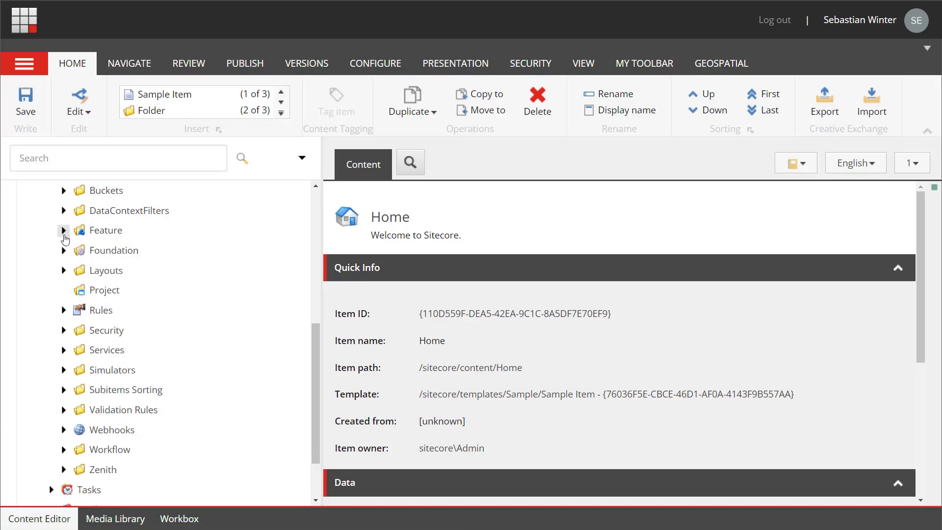
{"action": "scroll", "coordinate": [66, 239], "scroll_direction": "up", "scroll_amount": 4}
{"action": "left_click", "coordinate": [51, 210]}
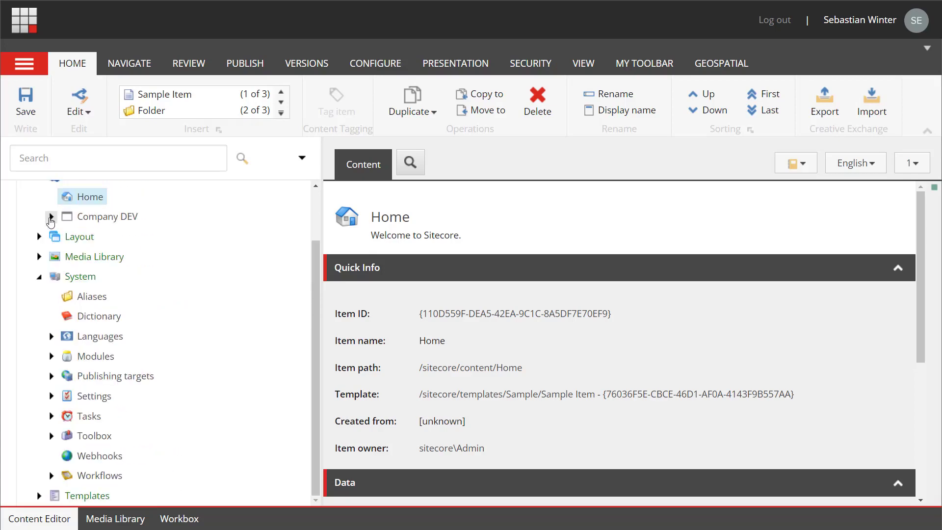
Collapse System and browse Media Library > Project > Company DEV, then fold Media Library away
{"action": "left_click", "coordinate": [39, 276]}
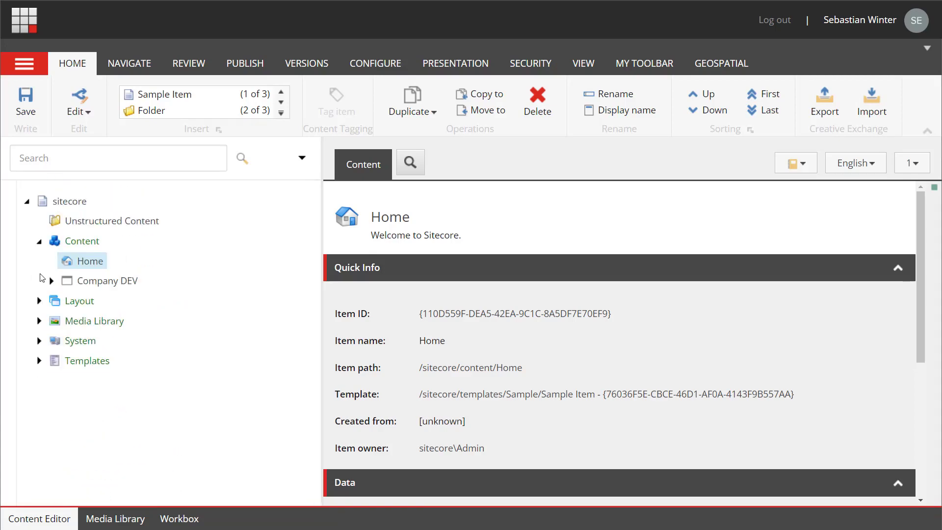
{"action": "left_click", "coordinate": [39, 321]}
{"action": "scroll", "coordinate": [45, 353], "scroll_direction": "down", "scroll_amount": 1}
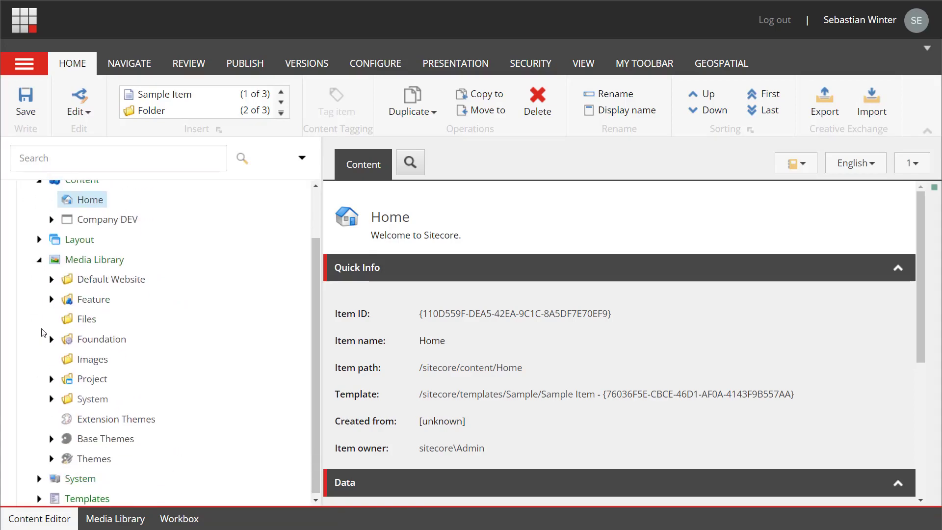
{"action": "left_click", "coordinate": [51, 379]}
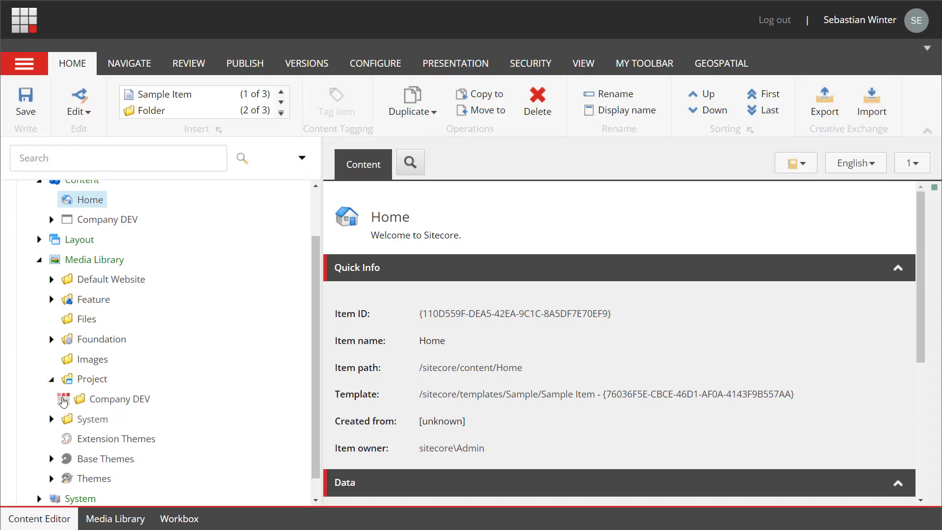
{"action": "left_click", "coordinate": [64, 399]}
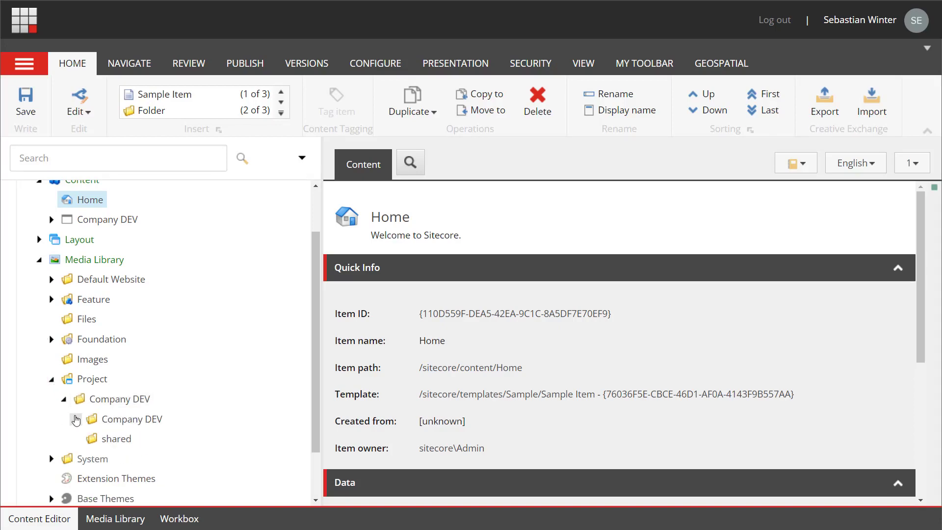
{"action": "left_click", "coordinate": [39, 259]}
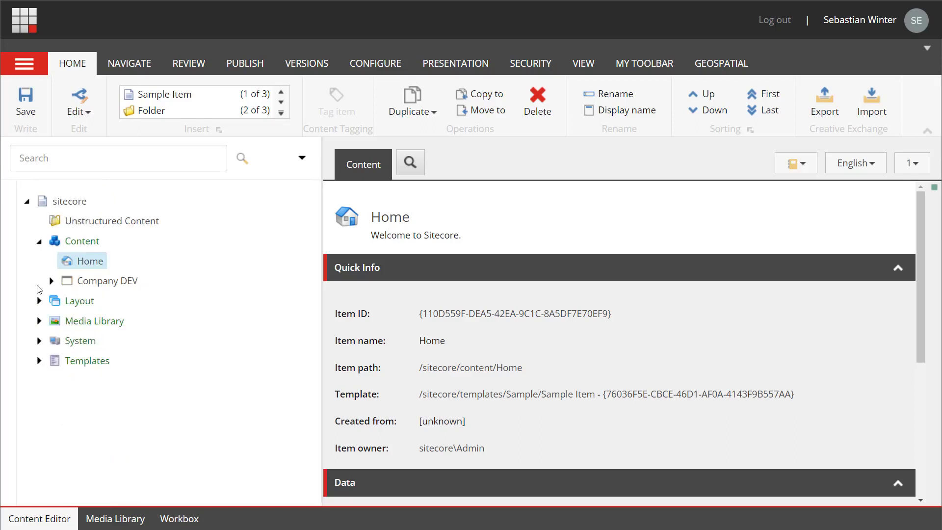
Expand Layout and browse the Feature layouts and the Project and Feature renderings folders
{"action": "left_click", "coordinate": [40, 302]}
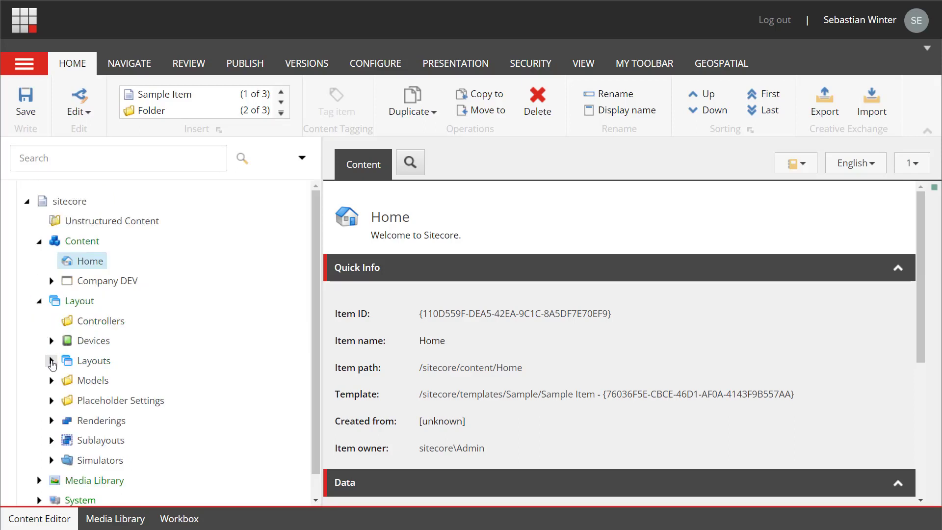
{"action": "left_click", "coordinate": [51, 361]}
{"action": "left_click", "coordinate": [63, 400]}
{"action": "left_click", "coordinate": [64, 400]}
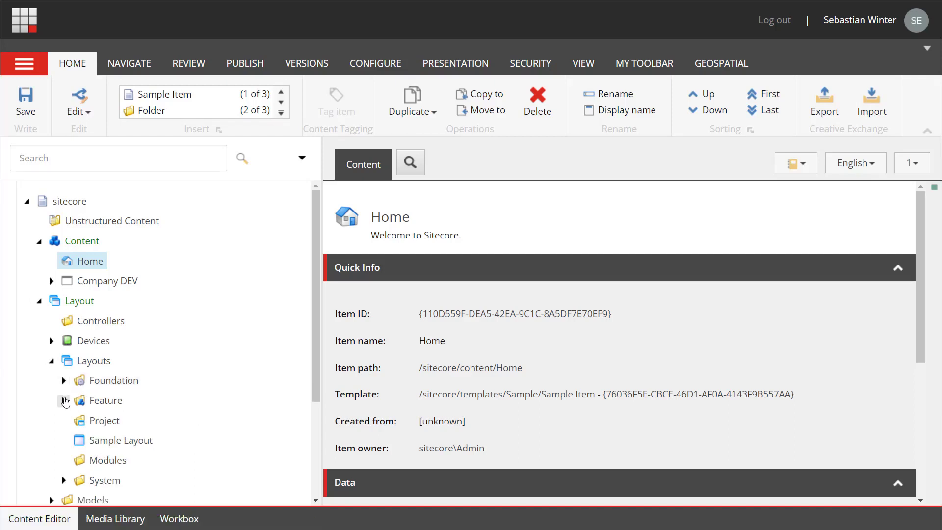
{"action": "left_click", "coordinate": [51, 361]}
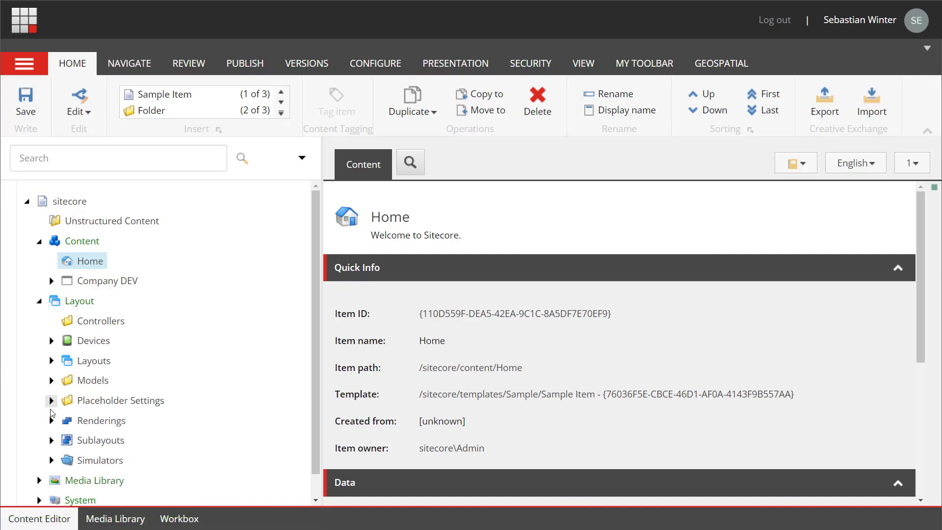
{"action": "left_click", "coordinate": [51, 421]}
{"action": "scroll", "coordinate": [51, 422], "scroll_direction": "down", "scroll_amount": 2}
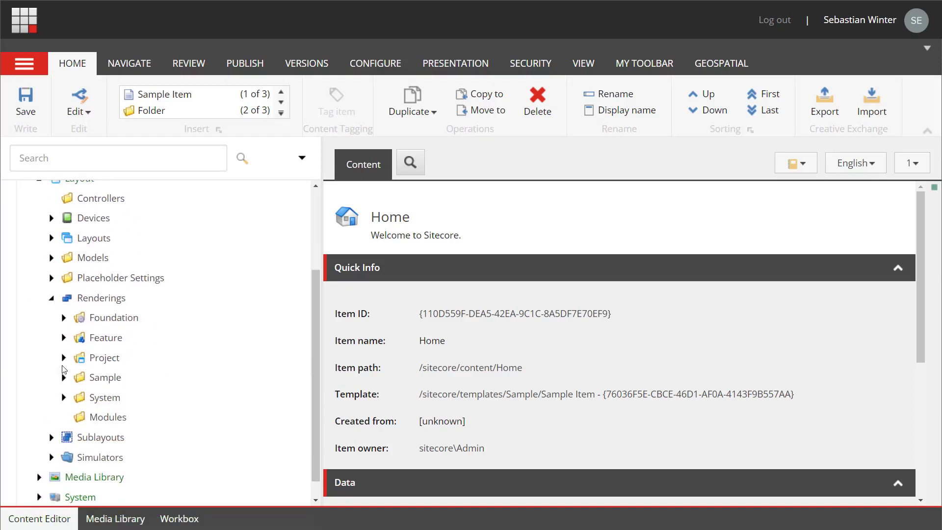
{"action": "left_click", "coordinate": [64, 359]}
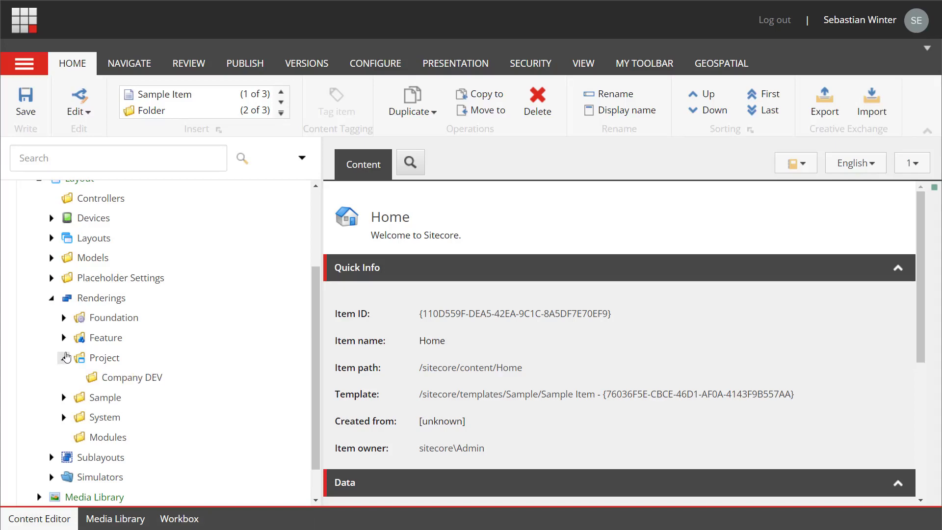
{"action": "left_click", "coordinate": [64, 339]}
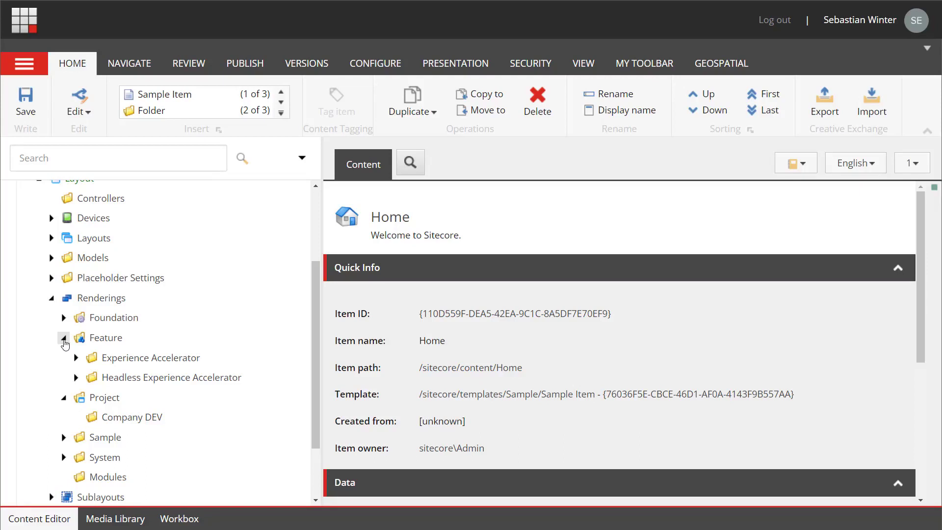
{"action": "left_click", "coordinate": [51, 298]}
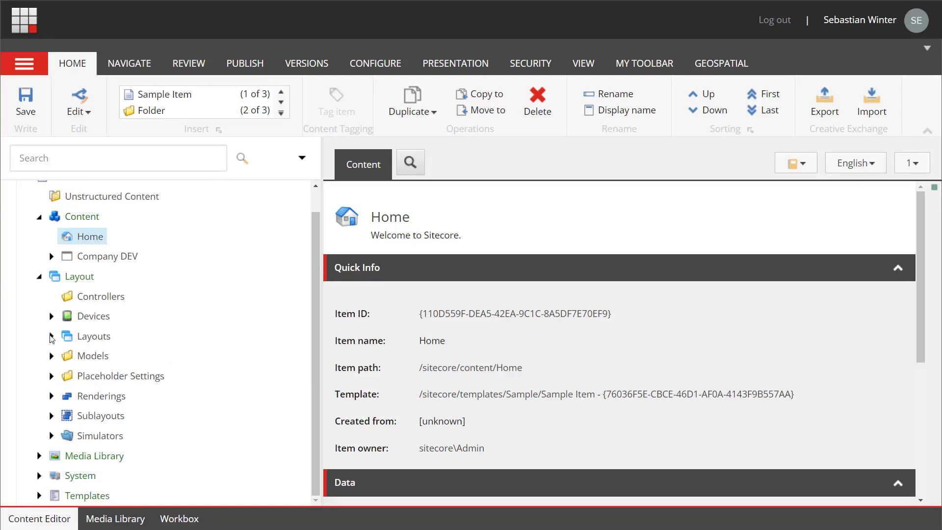
Review the Project and Feature placeholder settings, then collapse Placeholder Settings and Layout
{"action": "left_click", "coordinate": [51, 376]}
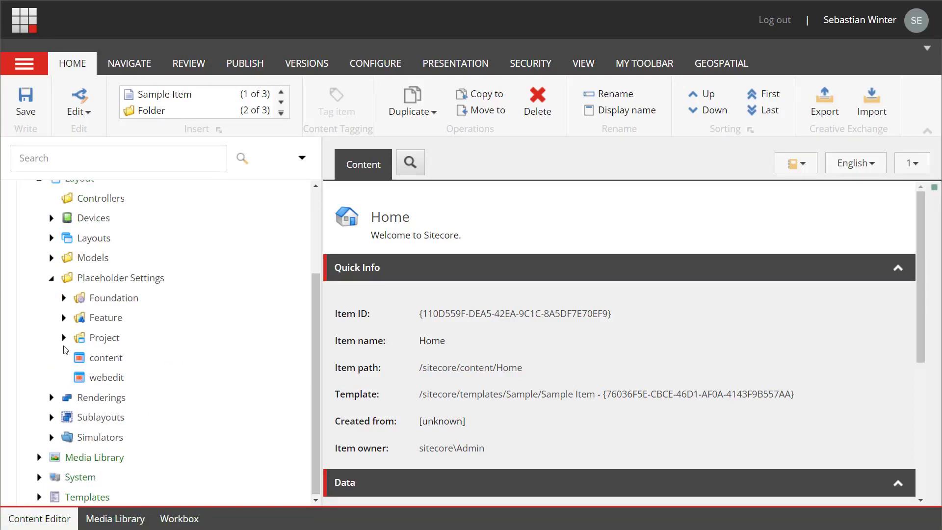
{"action": "left_click", "coordinate": [64, 338]}
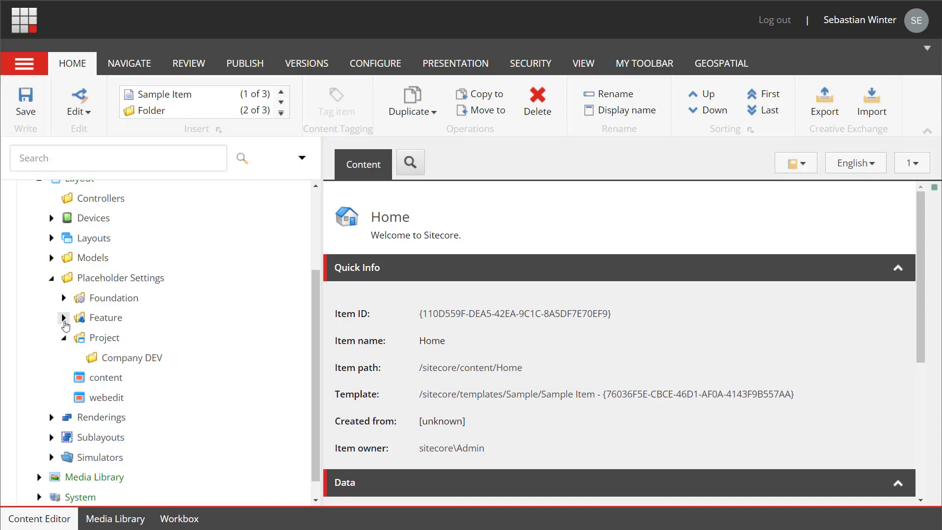
{"action": "left_click", "coordinate": [64, 318]}
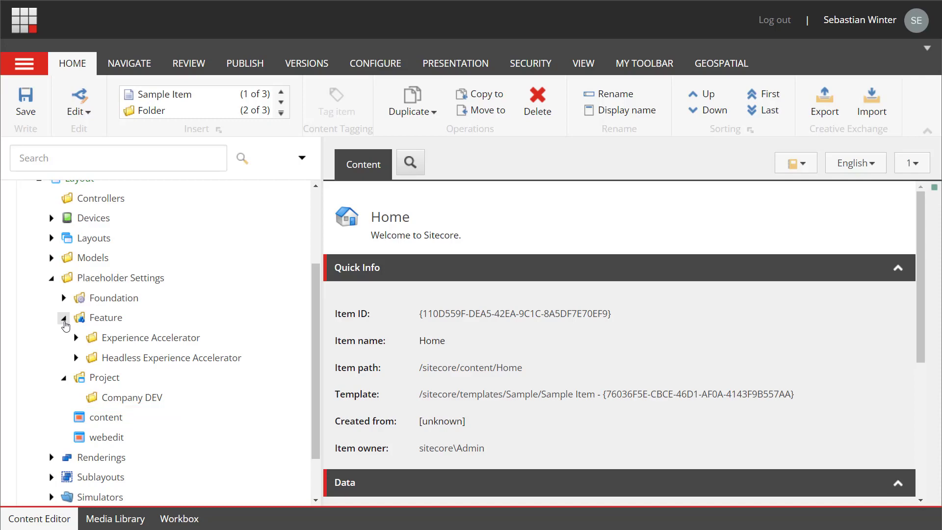
{"action": "left_click", "coordinate": [51, 277]}
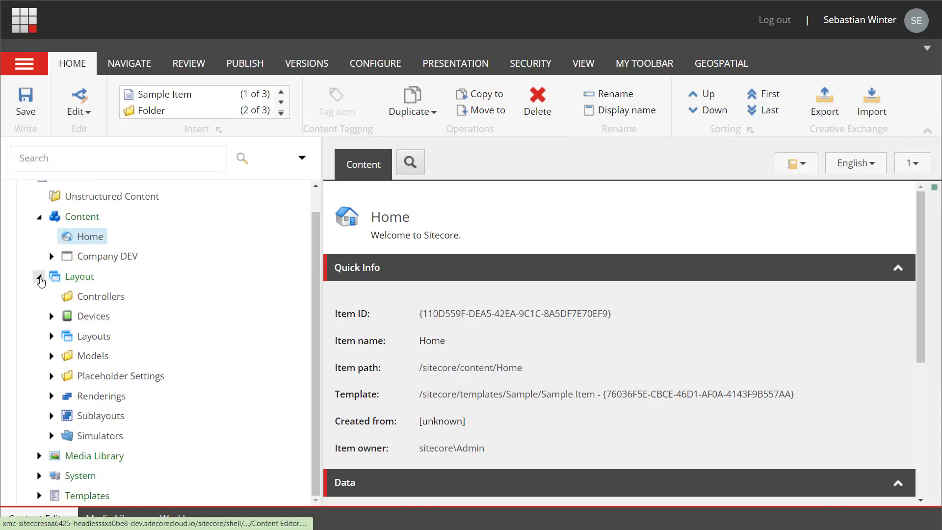
{"action": "left_click", "coordinate": [40, 278]}
Expand the Company DEV collection and site, then its Data, Presentation and Settings folders
{"action": "left_click", "coordinate": [51, 281]}
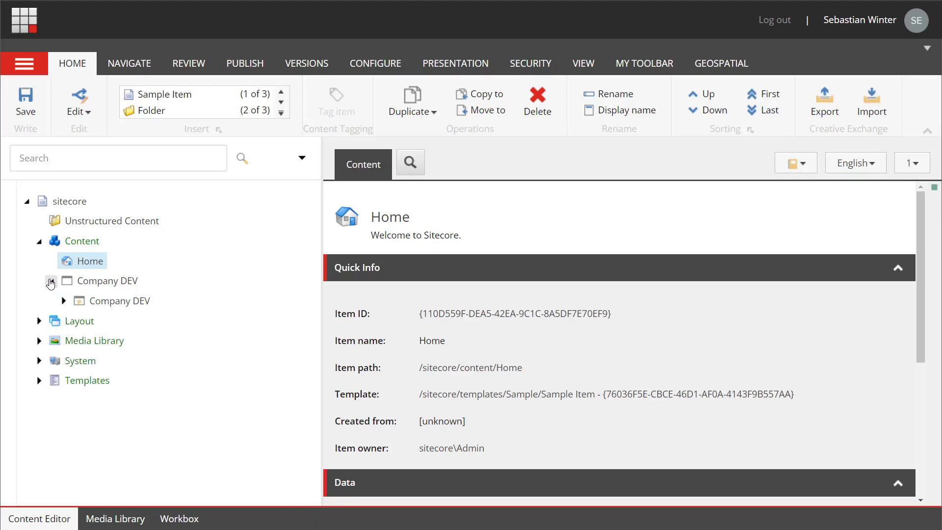
{"action": "left_click", "coordinate": [63, 301]}
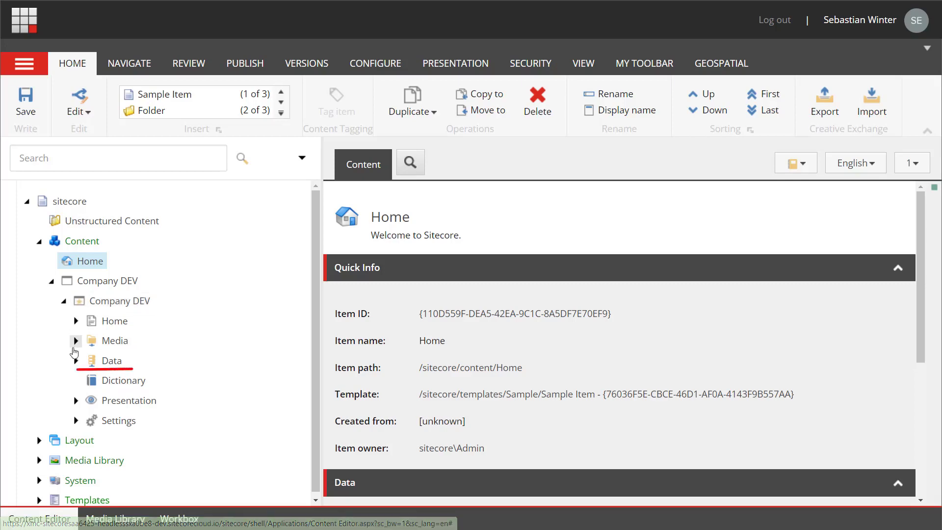
{"action": "left_click", "coordinate": [76, 361]}
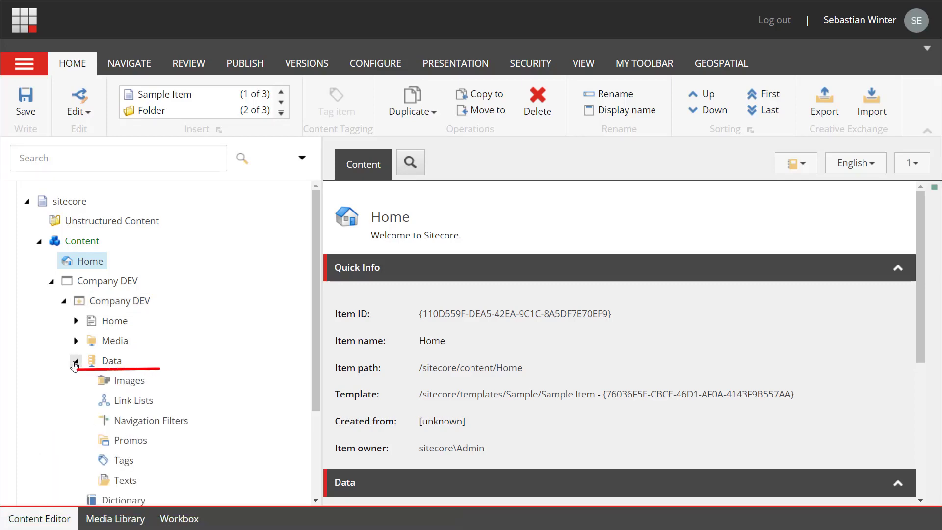
{"action": "scroll", "coordinate": [75, 365], "scroll_direction": "down", "scroll_amount": 5}
{"action": "left_click", "coordinate": [75, 396]}
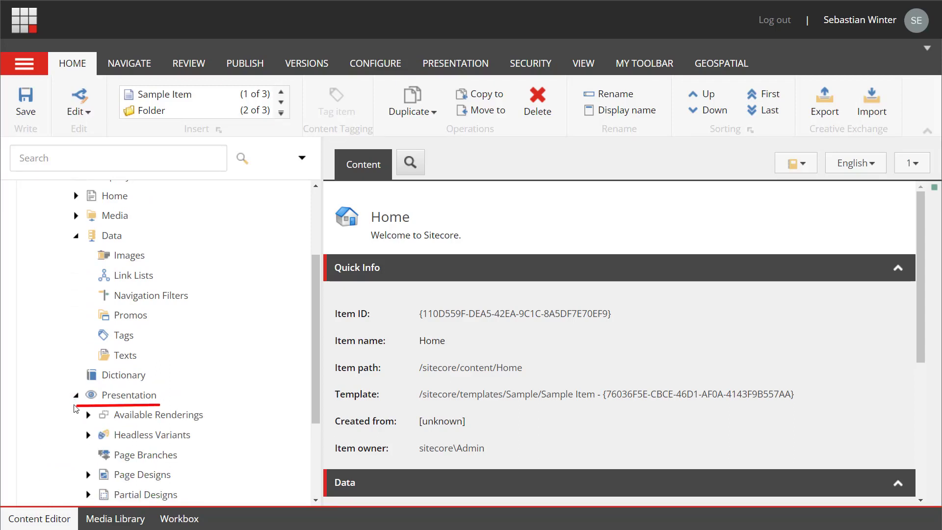
{"action": "scroll", "coordinate": [75, 408], "scroll_direction": "down", "scroll_amount": 5}
{"action": "left_click", "coordinate": [76, 415]}
{"action": "scroll", "coordinate": [77, 415], "scroll_direction": "down", "scroll_amount": 3}
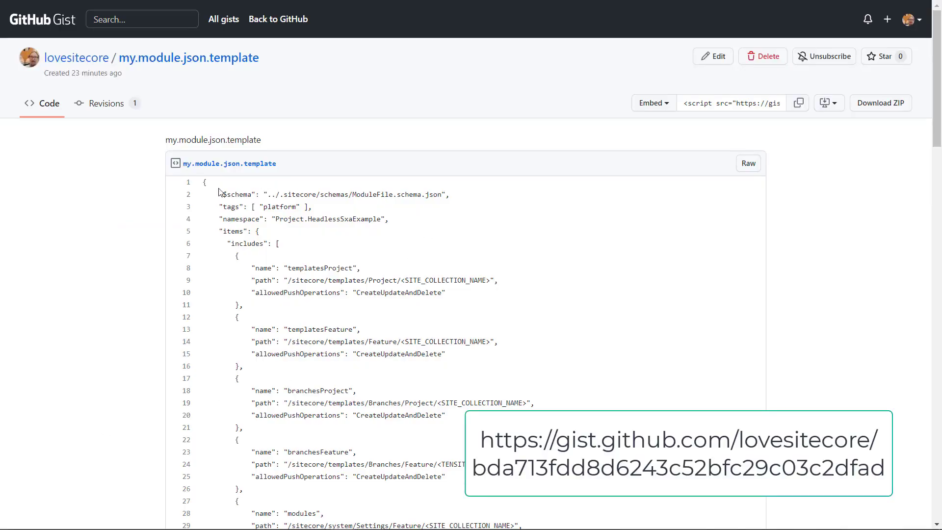
Select the gist's my.module.json.template code from line 1 through line 126
{"action": "left_click_drag", "start_coordinate": [204, 180], "coordinate": [309, 305]}
{"action": "scroll", "coordinate": [364, 260], "scroll_direction": "down", "scroll_amount": 10}
{"action": "scroll", "coordinate": [339, 270], "scroll_direction": "down", "scroll_amount": 18}
{"action": "scroll", "coordinate": [343, 278], "scroll_direction": "down", "scroll_amount": 1}
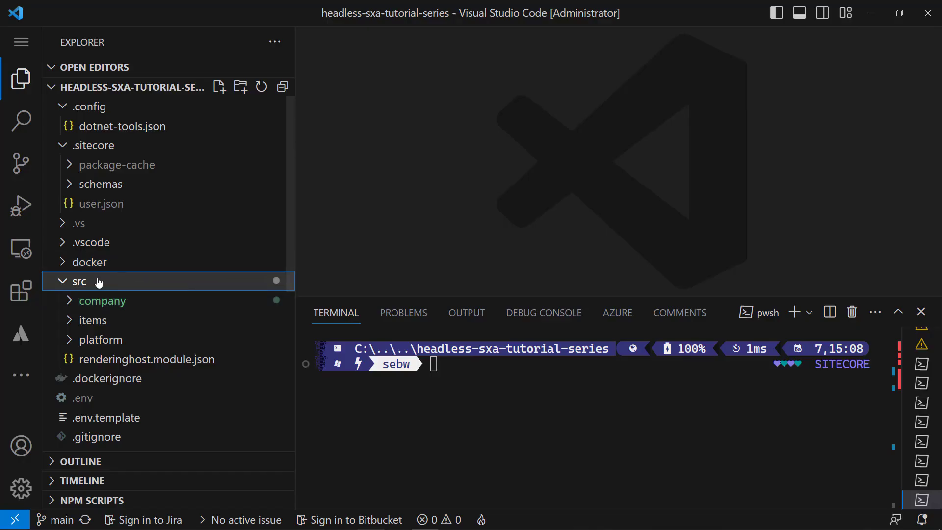
Create src/company.module.json.template, paste the copied module JSON into it, and save it
{"action": "right_click", "coordinate": [89, 280]}
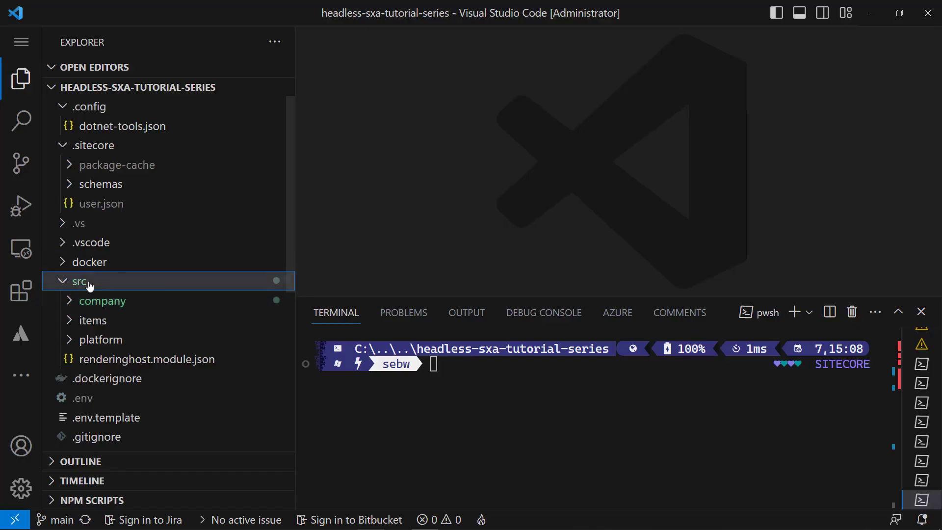
{"action": "left_click", "coordinate": [161, 158]}
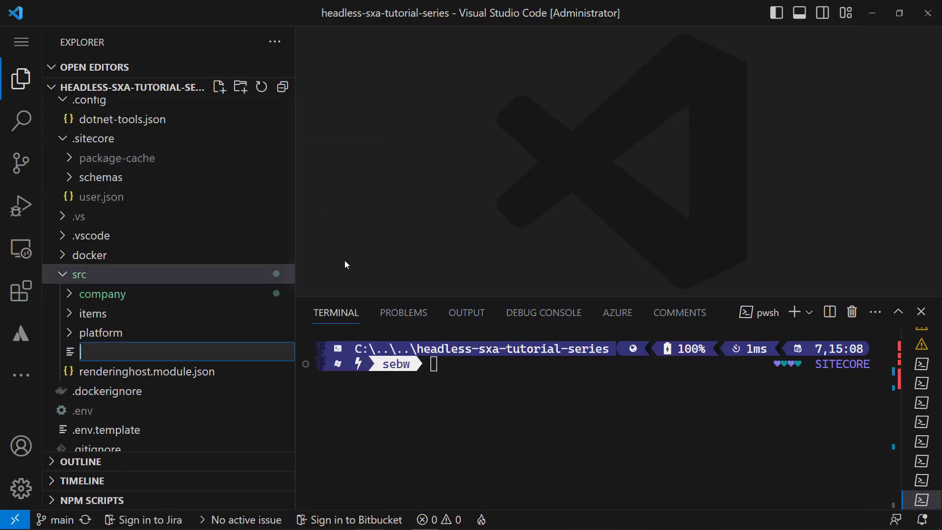
{"action": "type", "text": "company.module.json"}
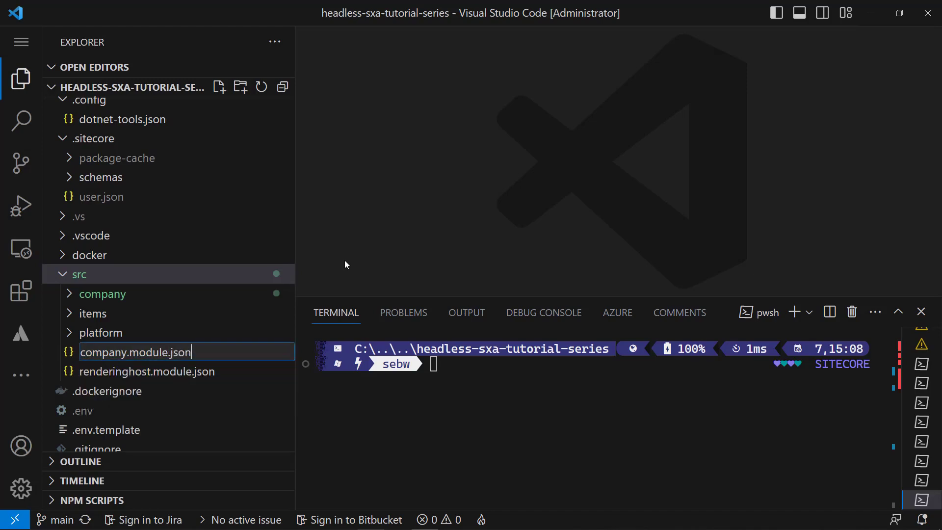
{"action": "type", "text": ".template"}
{"action": "key", "text": "Return"}
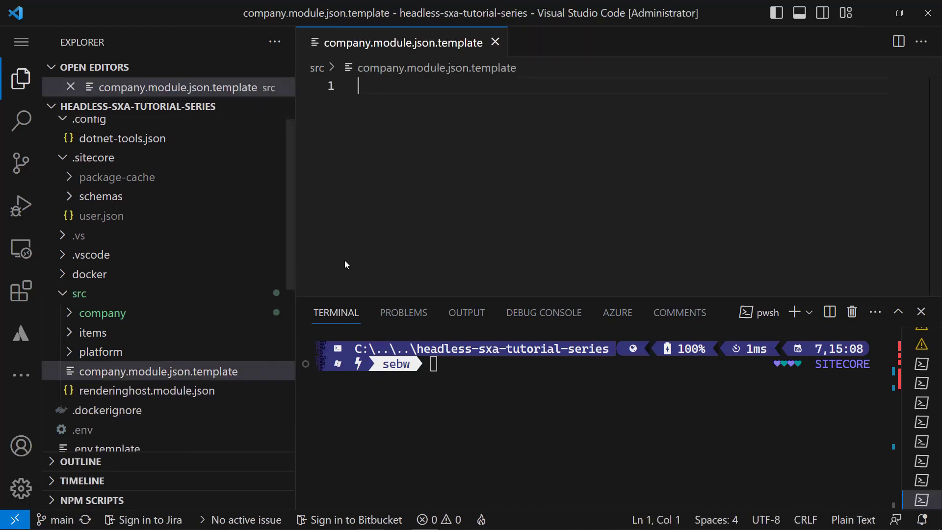
{"action": "key", "text": "ctrl+v"}
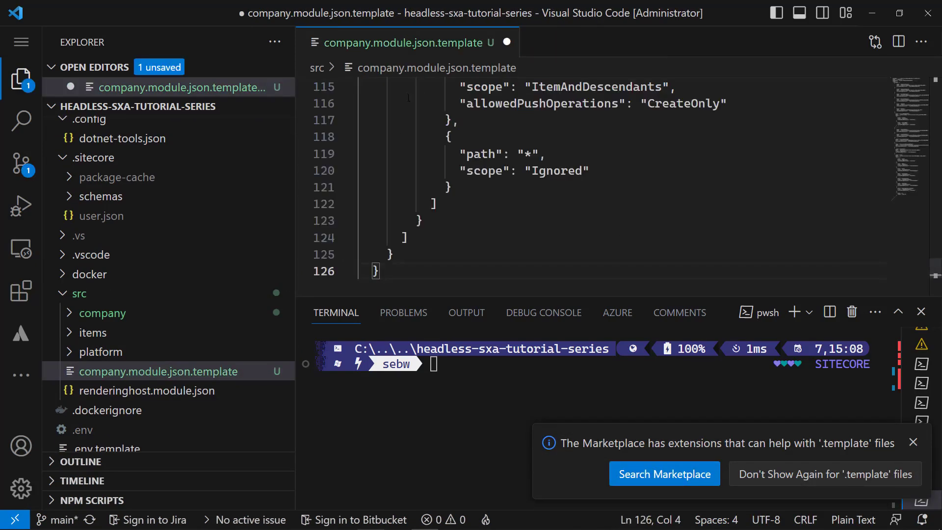
{"action": "key", "text": "ctrl+s"}
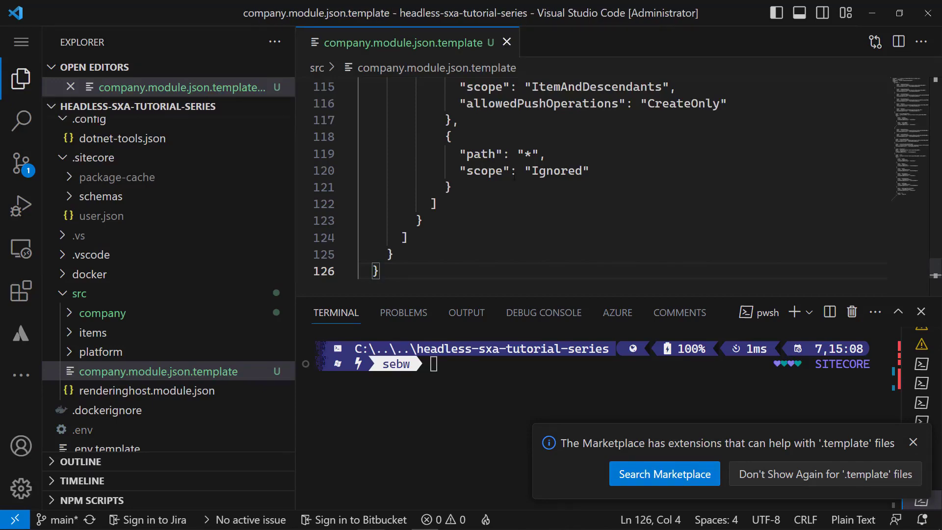
{"action": "key", "text": "ctrl+a"}
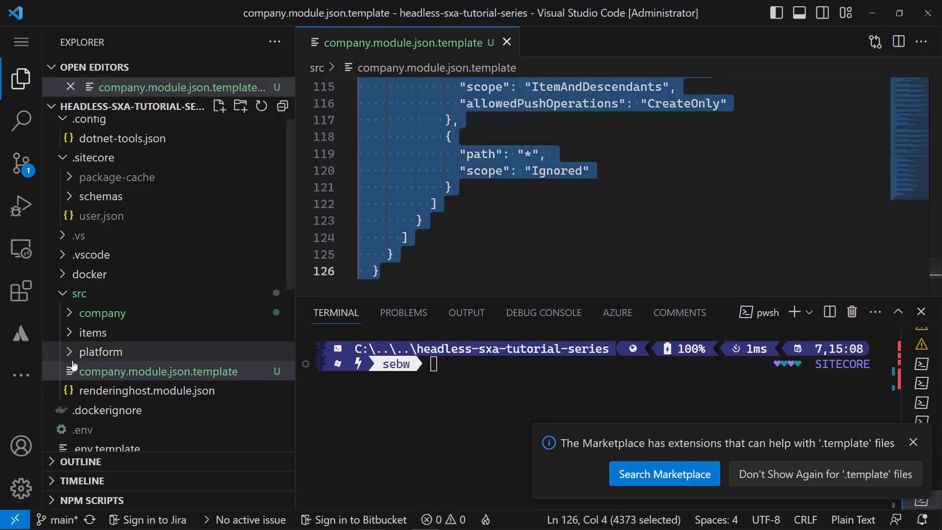
Create src/company.module.json and paste the same module JSON into it
{"action": "right_click", "coordinate": [89, 298]}
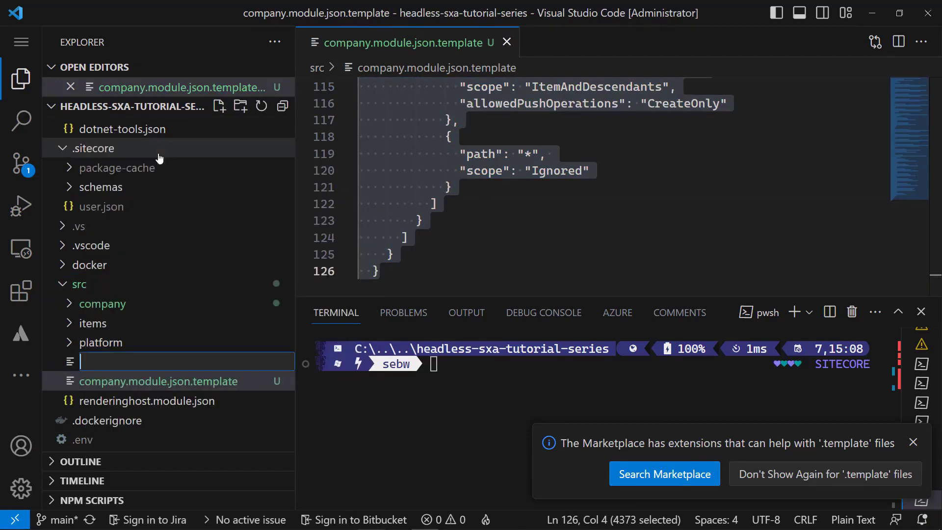
{"action": "type", "text": "comp"}
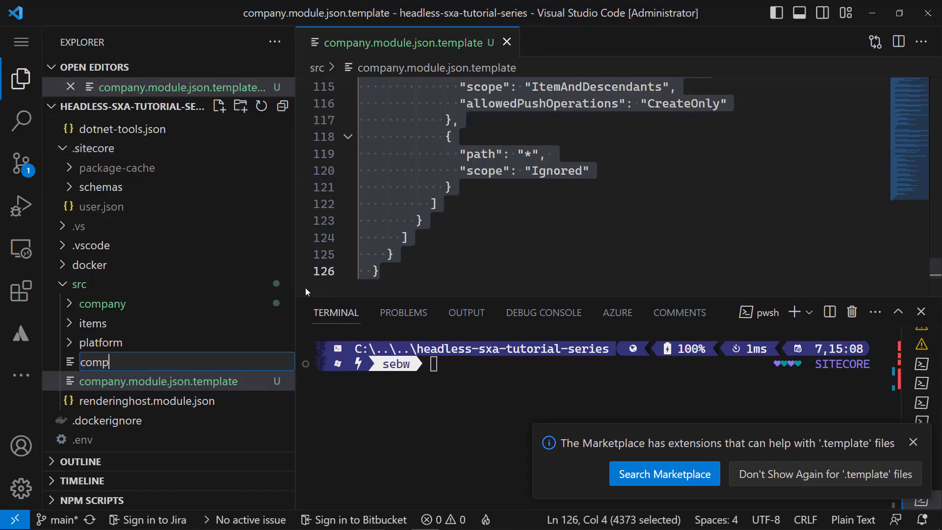
{"action": "type", "text": "any.module.json"}
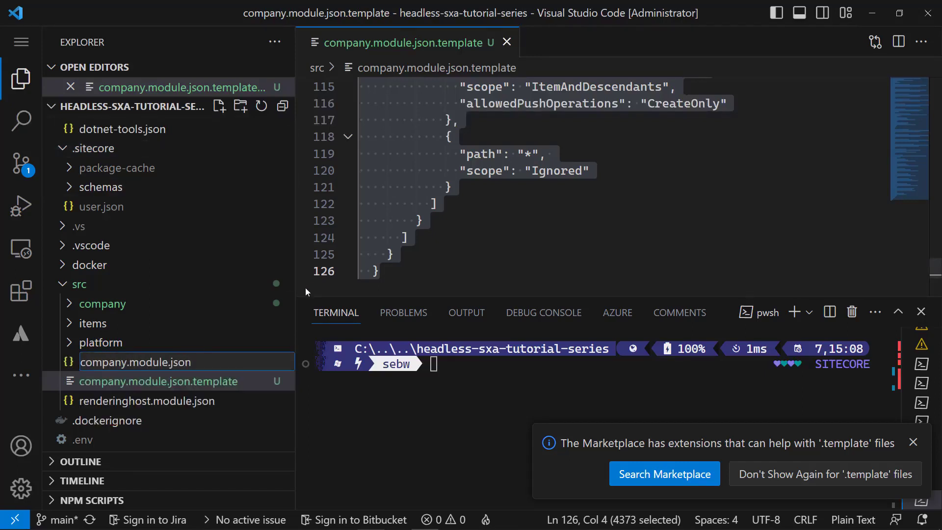
{"action": "key", "text": "Return"}
{"action": "key", "text": "ctrl+v"}
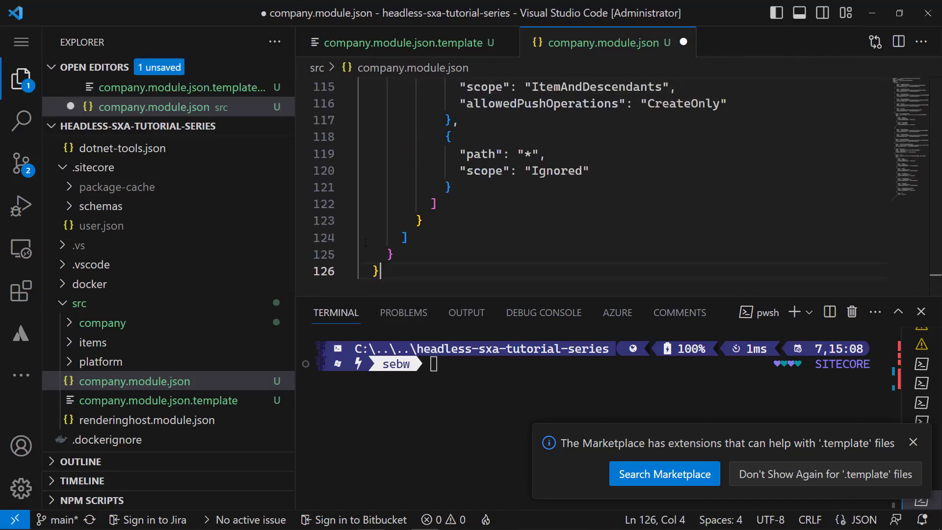
{"action": "scroll", "coordinate": [716, 173], "scroll_direction": "up", "scroll_amount": 20}
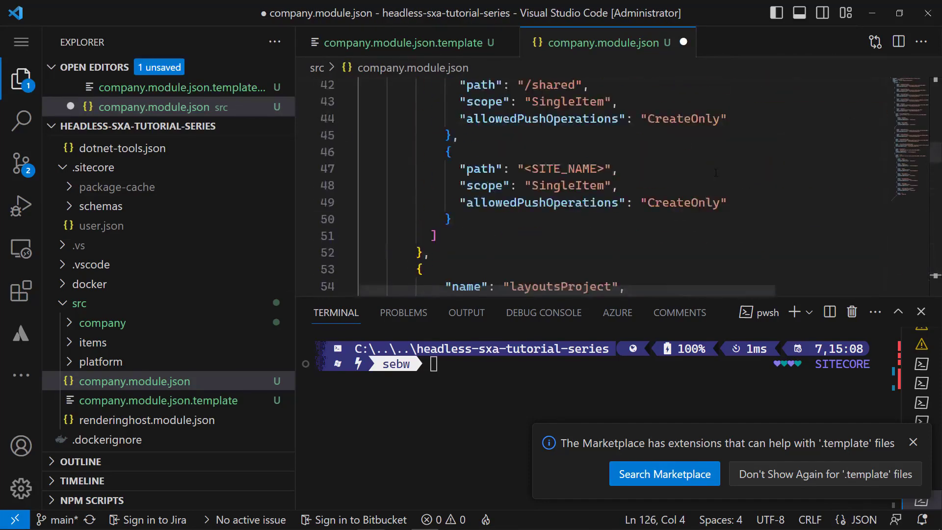
{"action": "scroll", "coordinate": [715, 173], "scroll_direction": "up", "scroll_amount": 14}
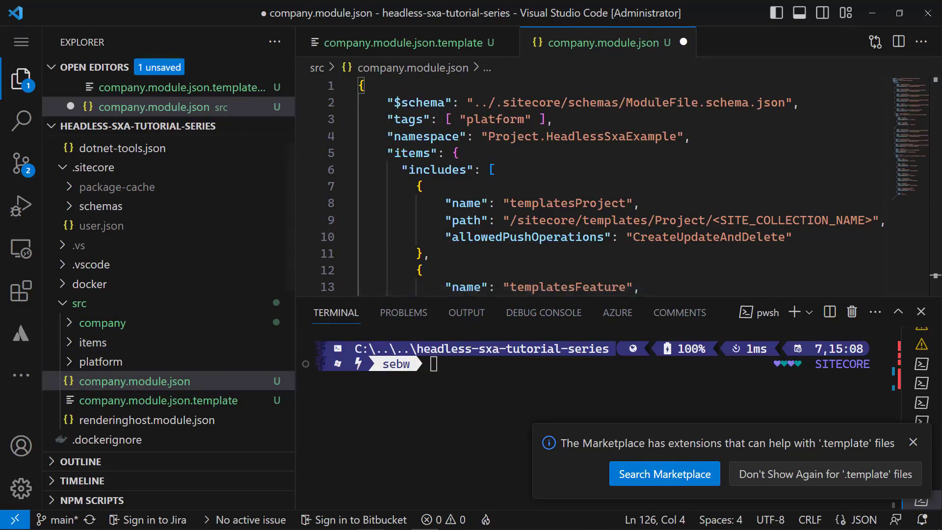
Replace every <SITE_COLLECTION_NAME> placeholder with Company Dev
{"action": "left_click", "coordinate": [430, 153]}
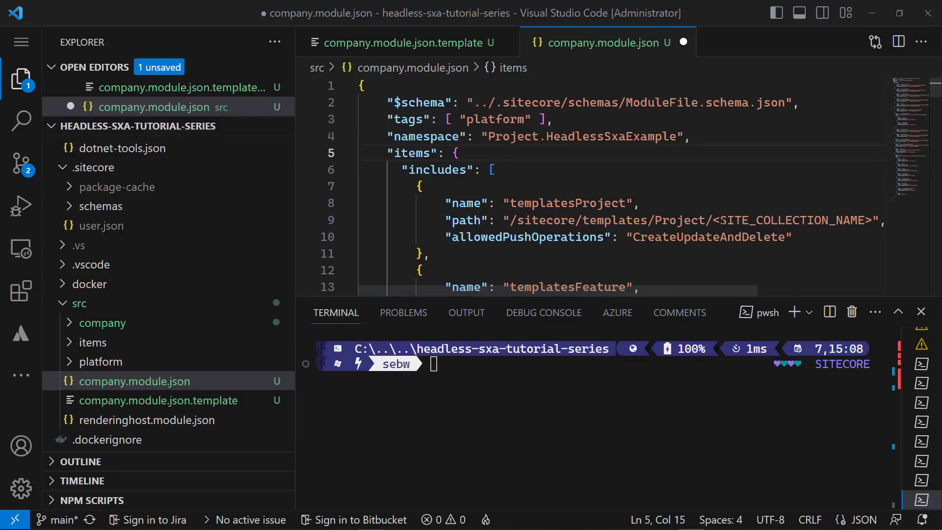
{"action": "left_click_drag", "start_coordinate": [712, 220], "coordinate": [872, 220]}
{"action": "key", "text": "ctrl+h"}
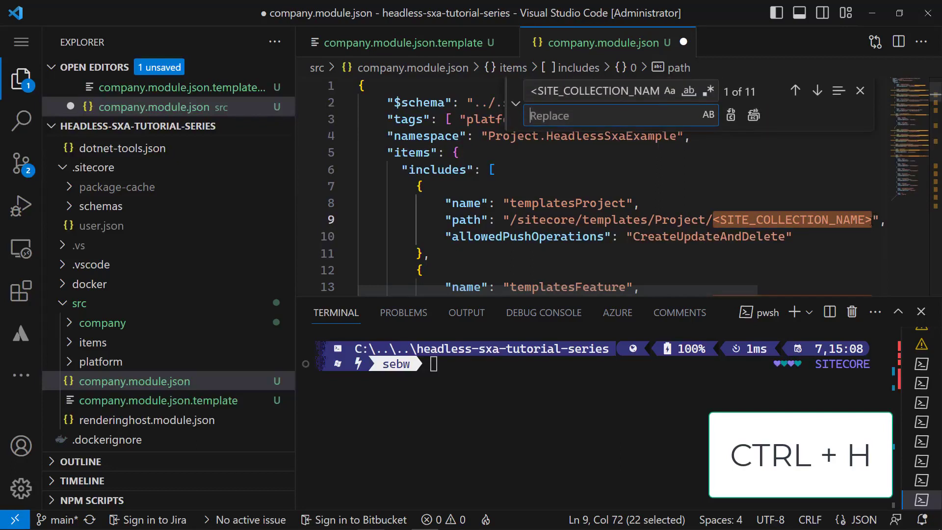
{"action": "type", "text": "Company Dev"}
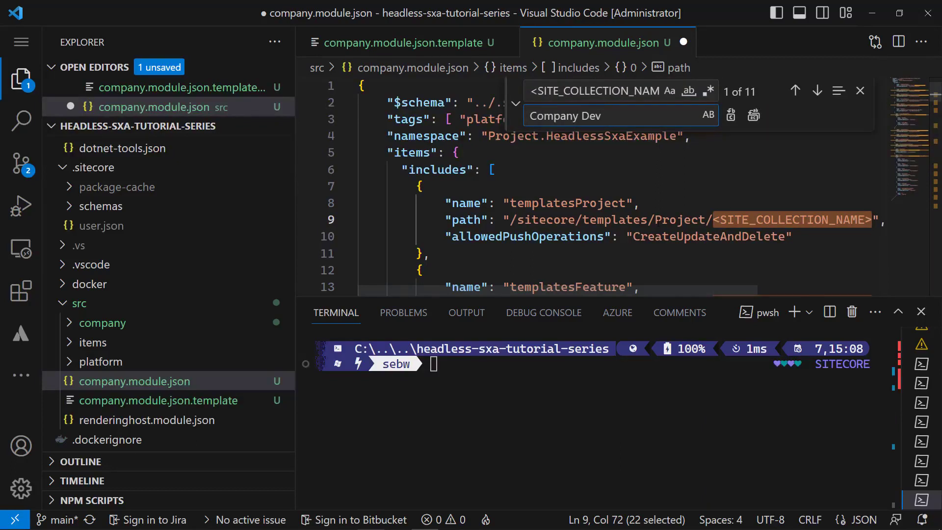
{"action": "key", "text": "Return"}
{"action": "key", "text": "Return"}
{"action": "key", "text": "Return"}
{"action": "key", "text": "Return"}
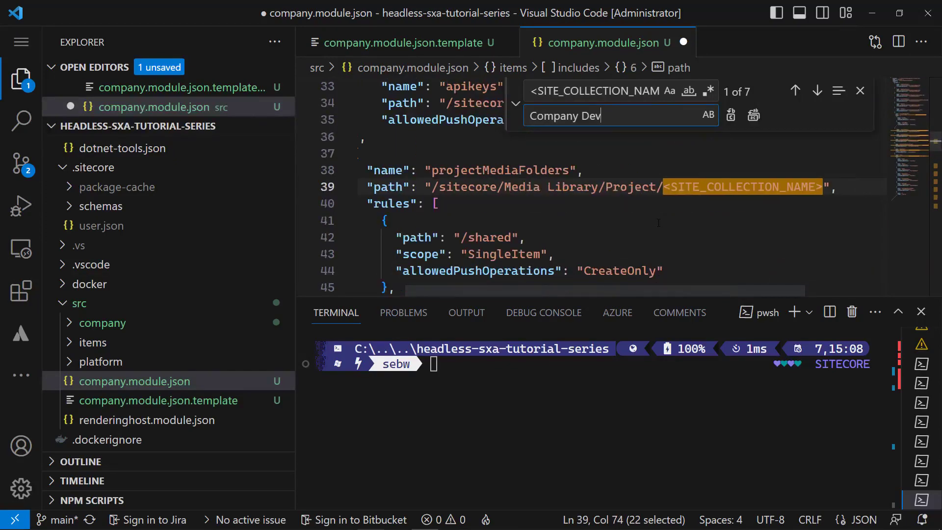
{"action": "key", "text": "Return"}
{"action": "key", "text": "Return"}
{"action": "key", "text": "Return"}
{"action": "key", "text": "Return"}
{"action": "key", "text": "Return"}
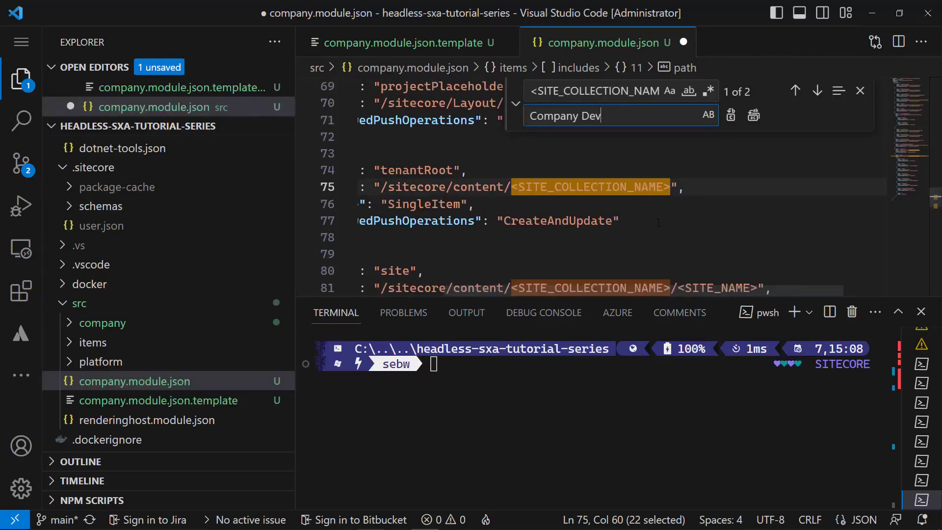
{"action": "key", "text": "Return"}
{"action": "key", "text": "Return"}
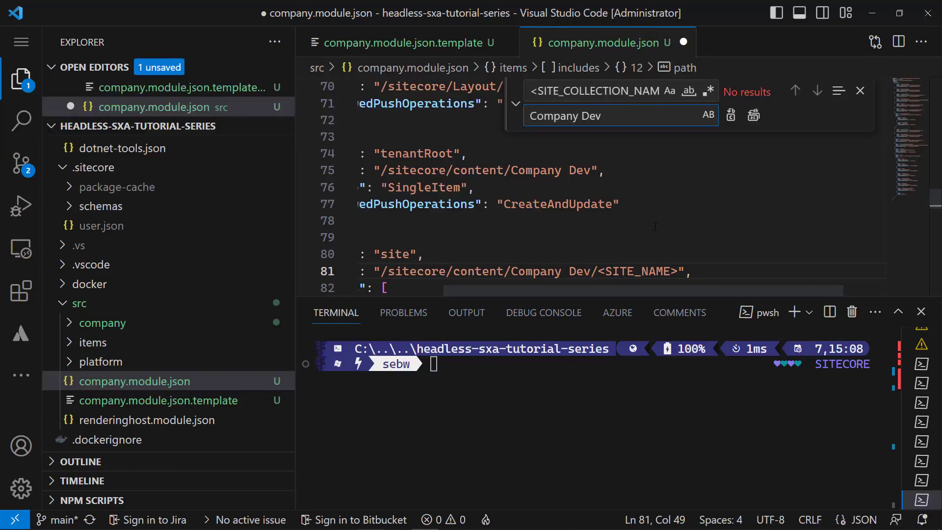
Replace the <SITE_NAME> placeholders on lines 81 and 47 with Company Dev and save
{"action": "left_click_drag", "start_coordinate": [598, 271], "coordinate": [677, 269]}
{"action": "key", "text": "ctrl+h"}
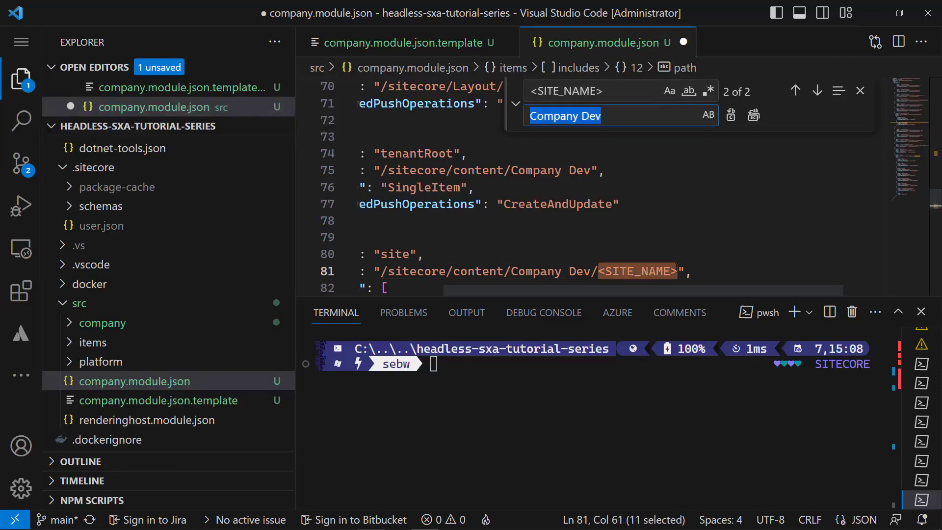
{"action": "left_click", "coordinate": [629, 118]}
{"action": "key", "text": "Return"}
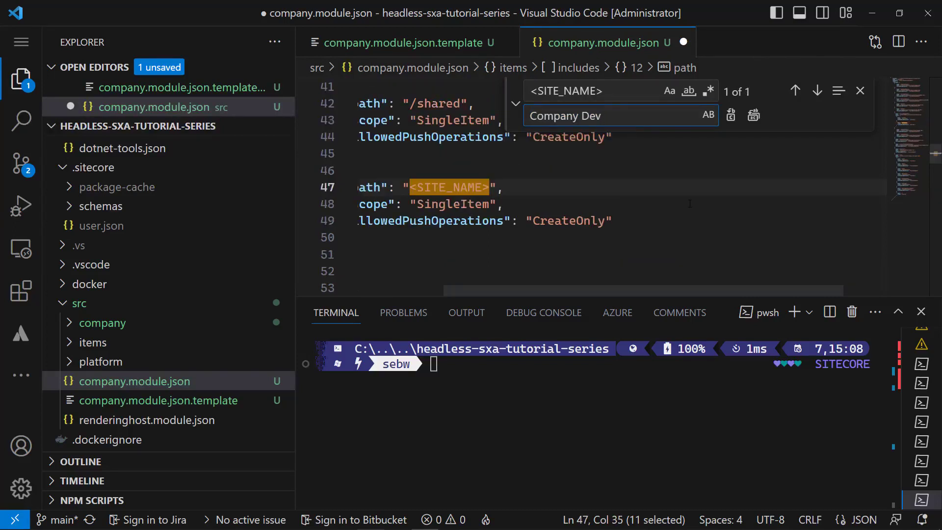
{"action": "key", "text": "Return"}
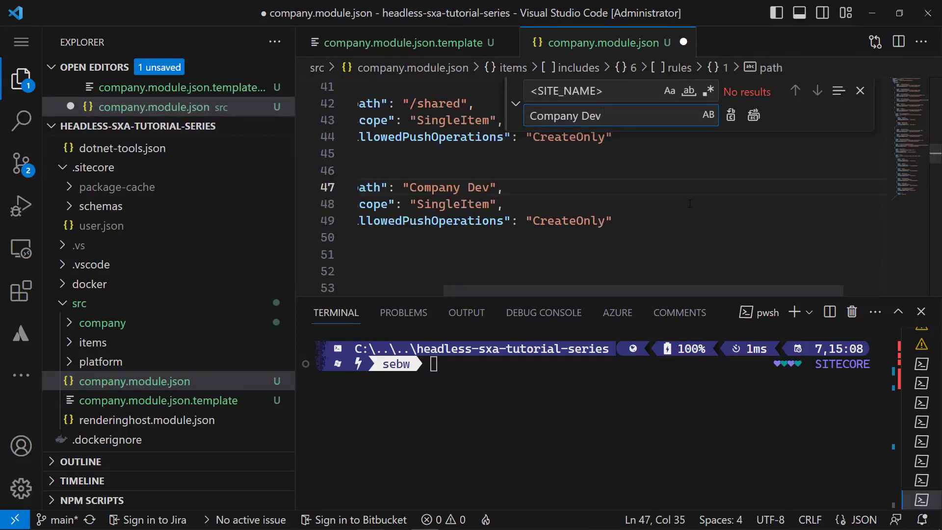
{"action": "left_click", "coordinate": [689, 203]}
{"action": "key", "text": "ctrl+s"}
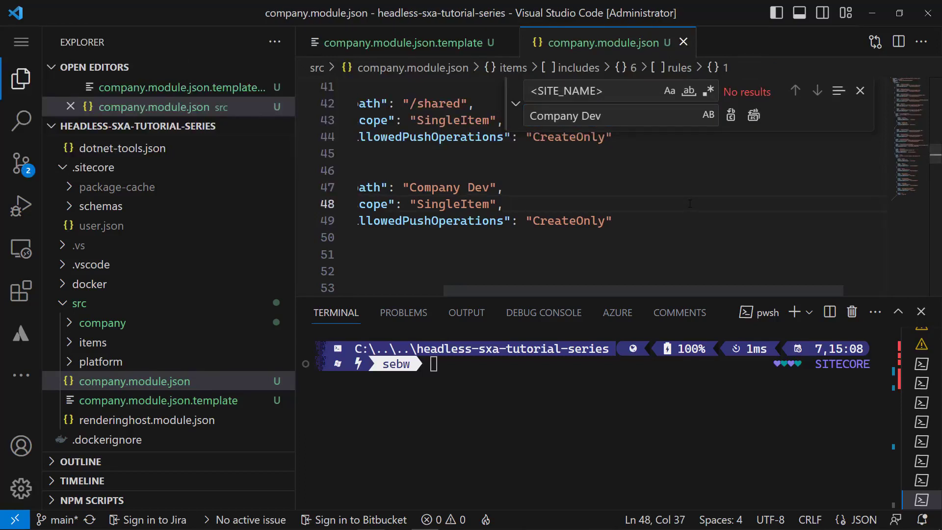
Run dotnet sitecore cloud login in the project terminal
{"action": "key", "text": "Escape"}
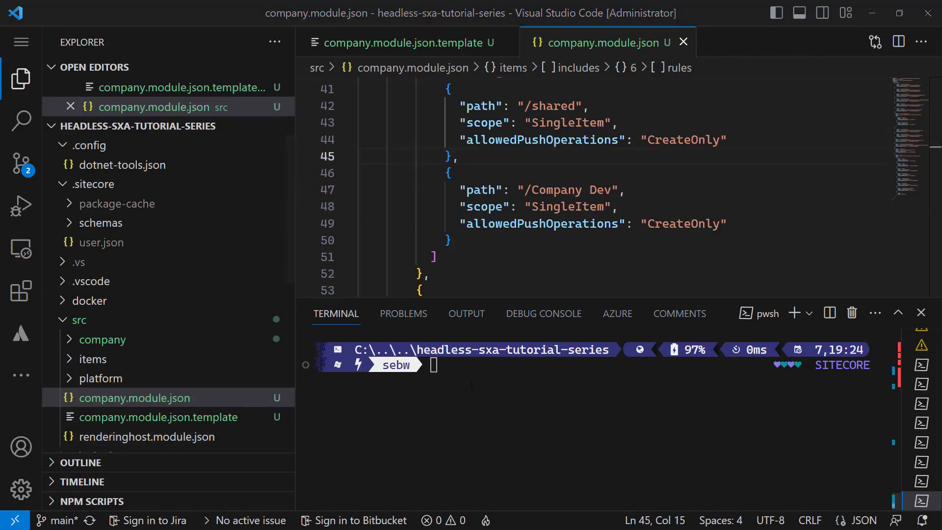
{"action": "left_click", "coordinate": [466, 371]}
{"action": "type", "text": "dotnet s"}
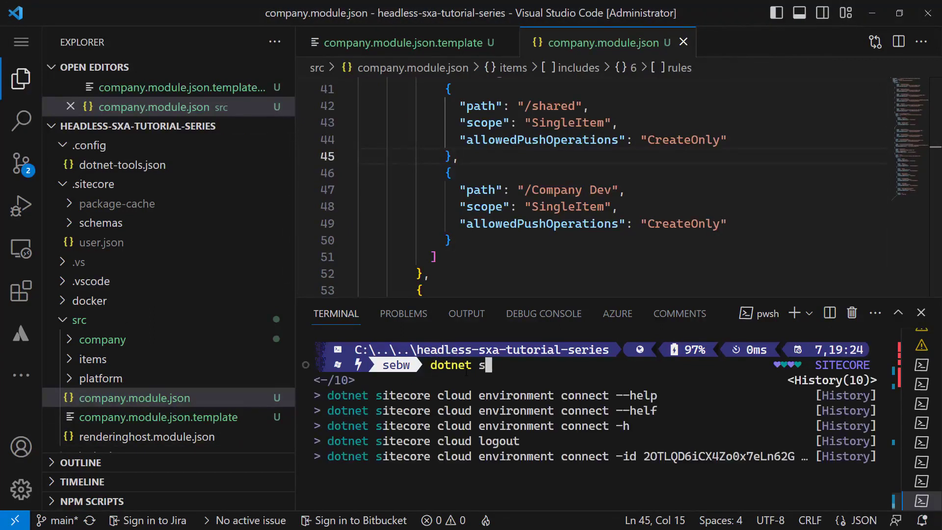
{"action": "type", "text": "itecore cloud login"}
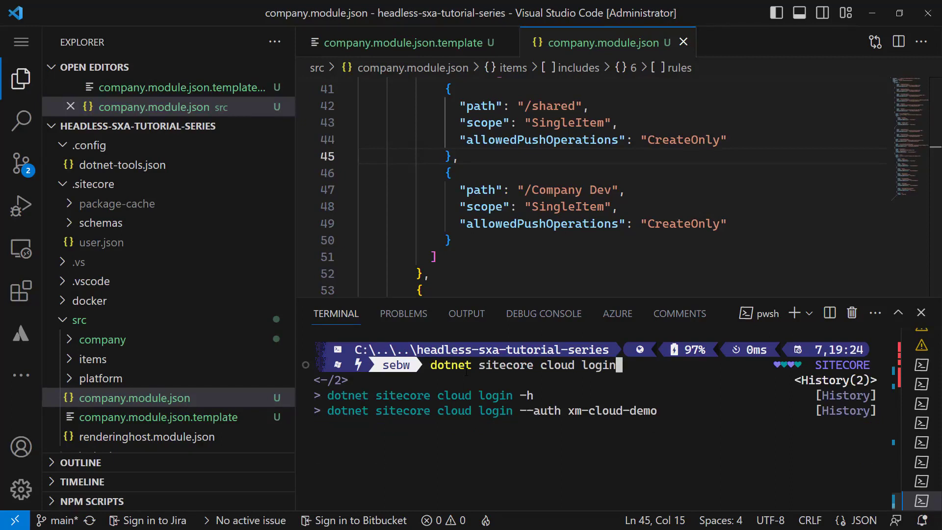
{"action": "key", "text": "Return"}
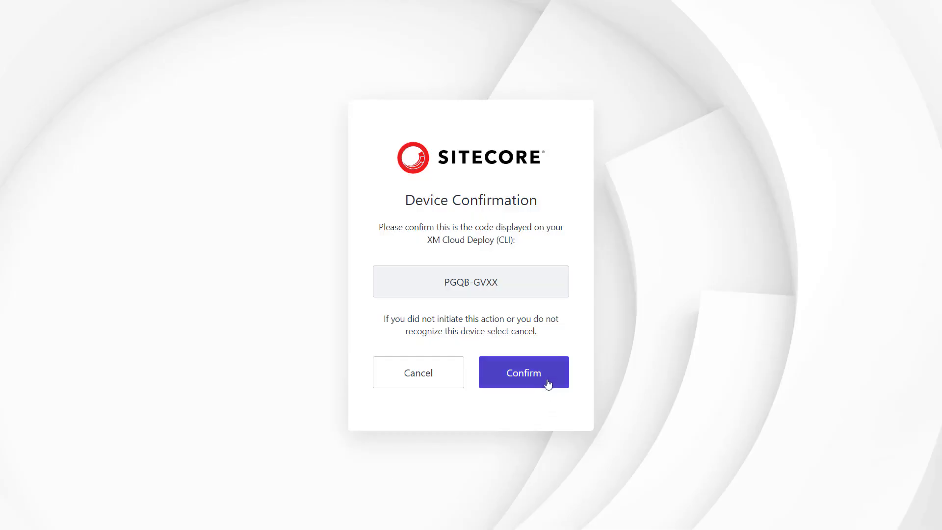
Confirm the device code and choose the Sitecore Dev Relations organization
{"action": "left_click", "coordinate": [548, 379]}
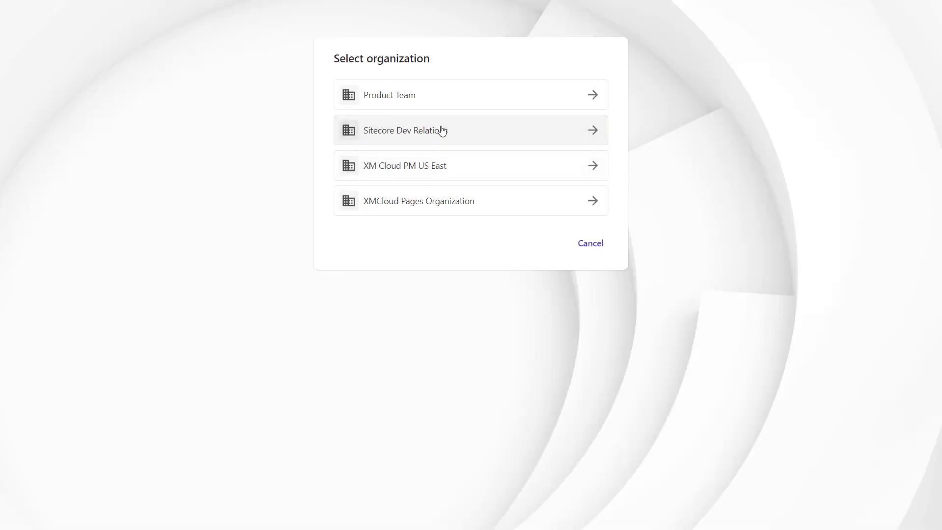
{"action": "left_click", "coordinate": [441, 130]}
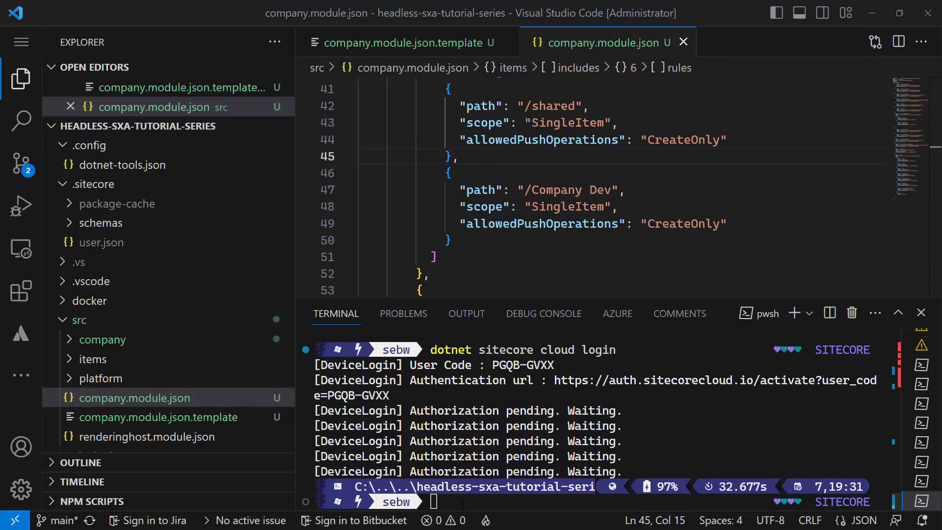
Type 'dotnet sitecore cloud environment connect --allow-write -id' at the terminal prompt without running it
{"action": "type", "text": "d"}
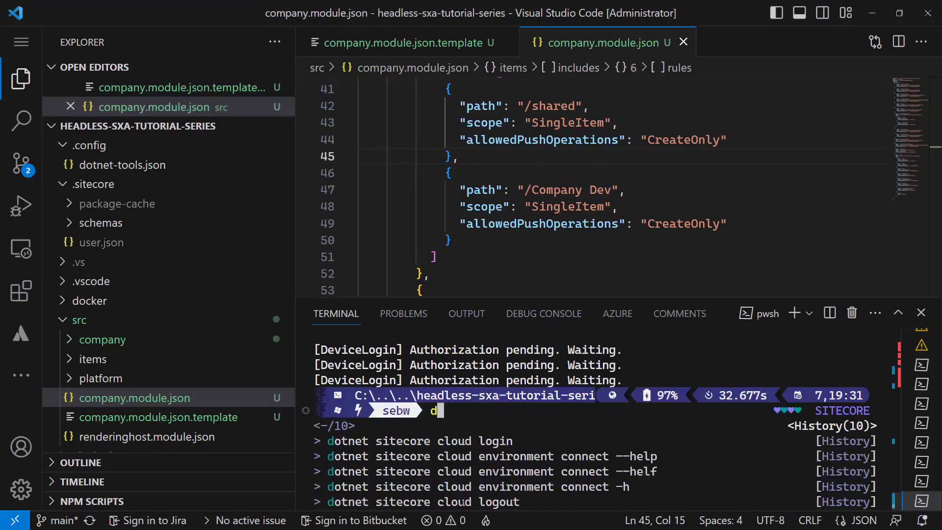
{"action": "type", "text": "otnet siteco"}
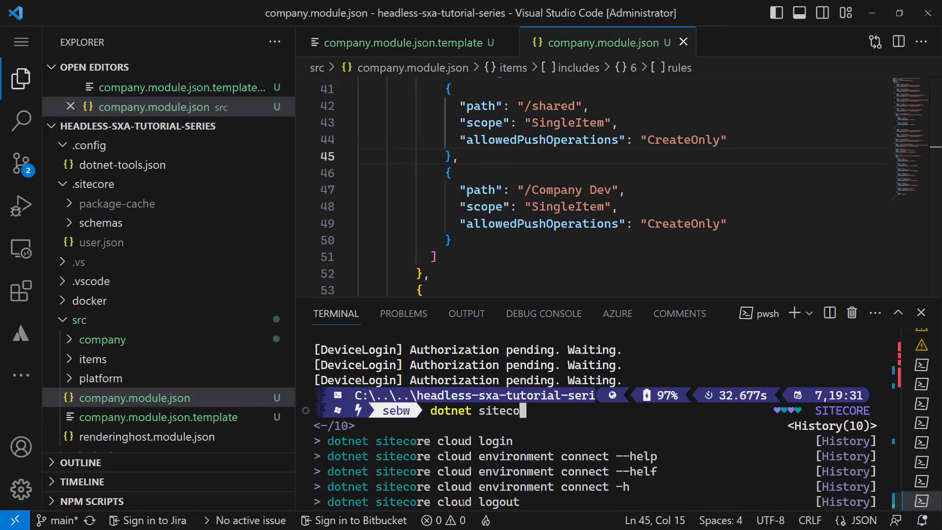
{"action": "type", "text": "re cloud "}
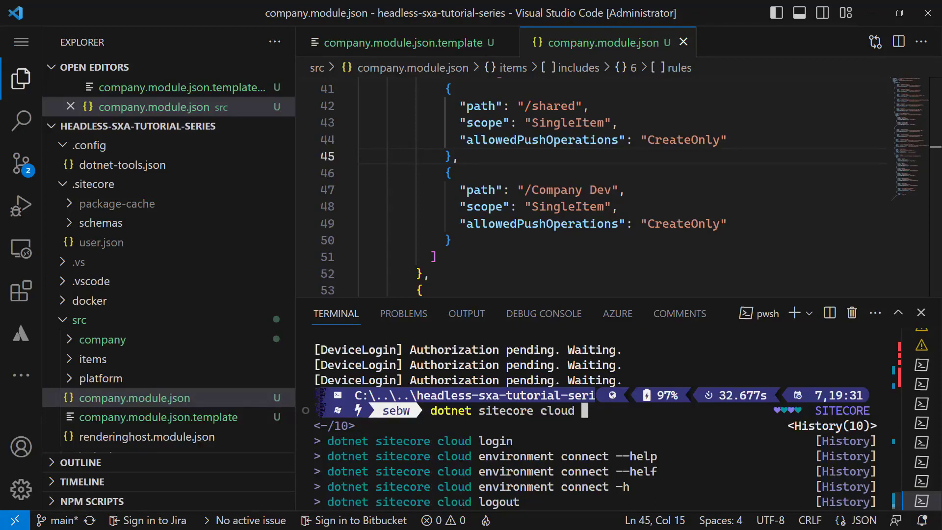
{"action": "type", "text": "environment c"}
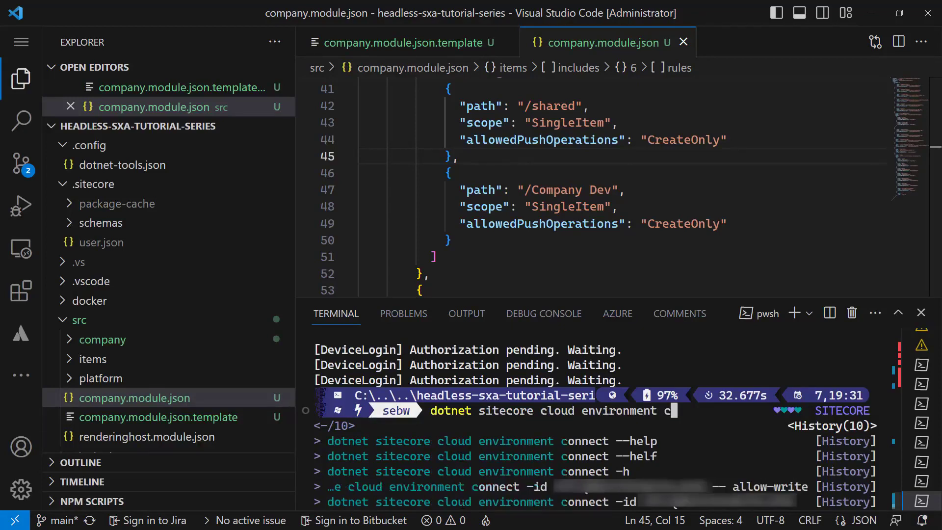
{"action": "type", "text": "onnect "}
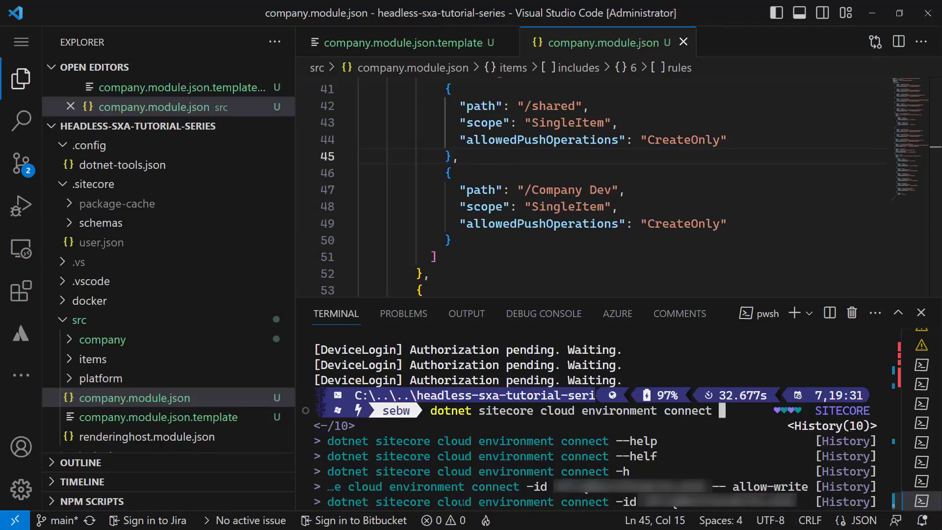
{"action": "type", "text": "--al"}
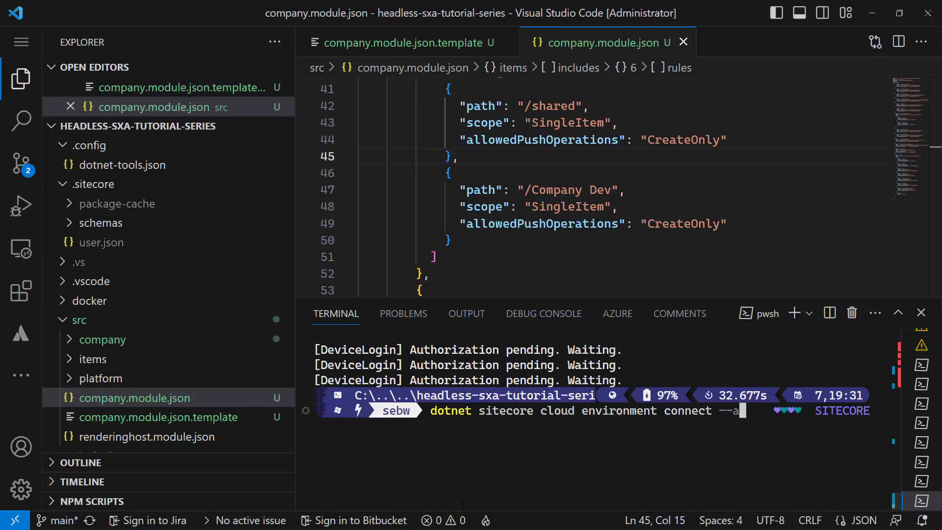
{"action": "type", "text": "low-write -id"}
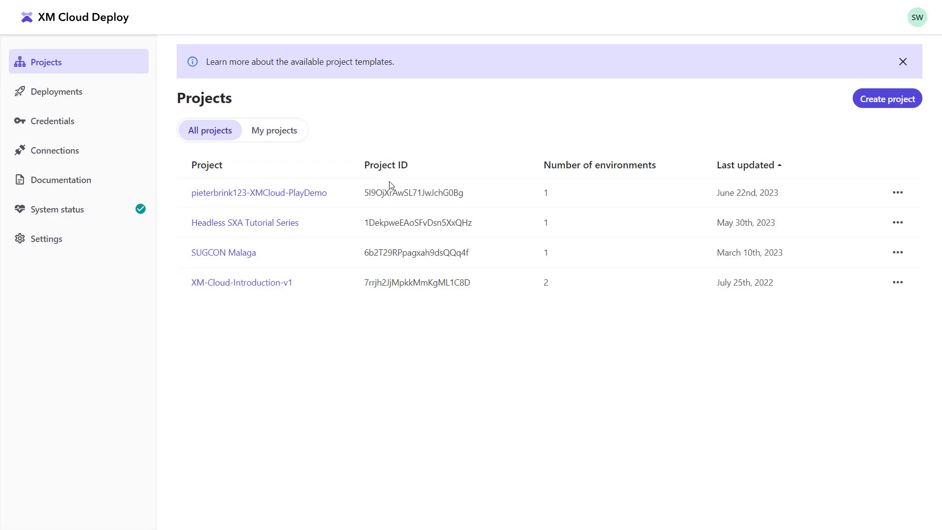
Copy the Headless SXA Tutorial Series DEV environment ID into the connect command and run it
{"action": "left_click", "coordinate": [236, 224]}
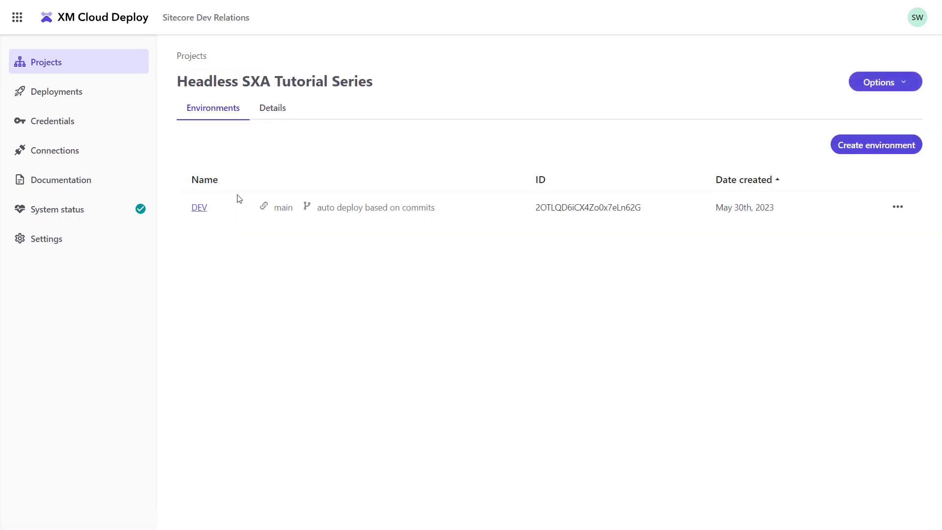
{"action": "left_click", "coordinate": [210, 205]}
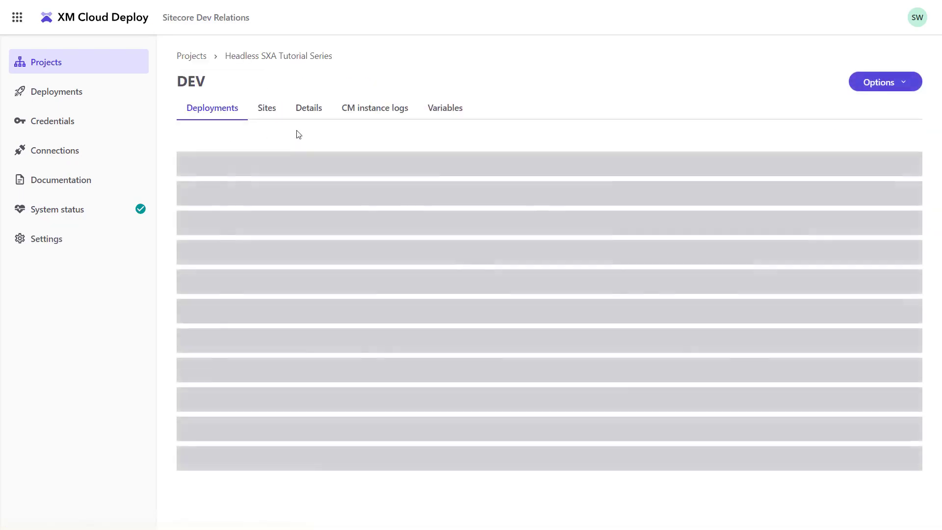
{"action": "left_click", "coordinate": [309, 110]}
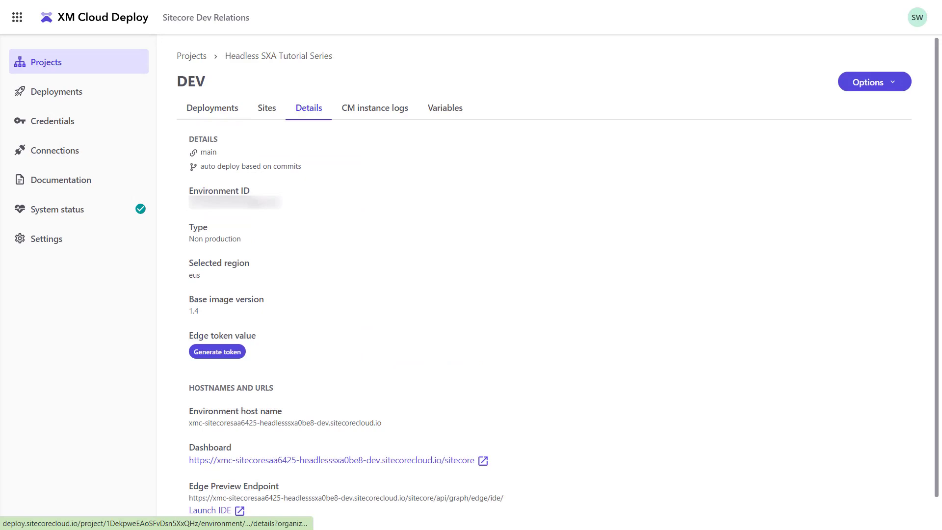
{"action": "double_click", "coordinate": [245, 203]}
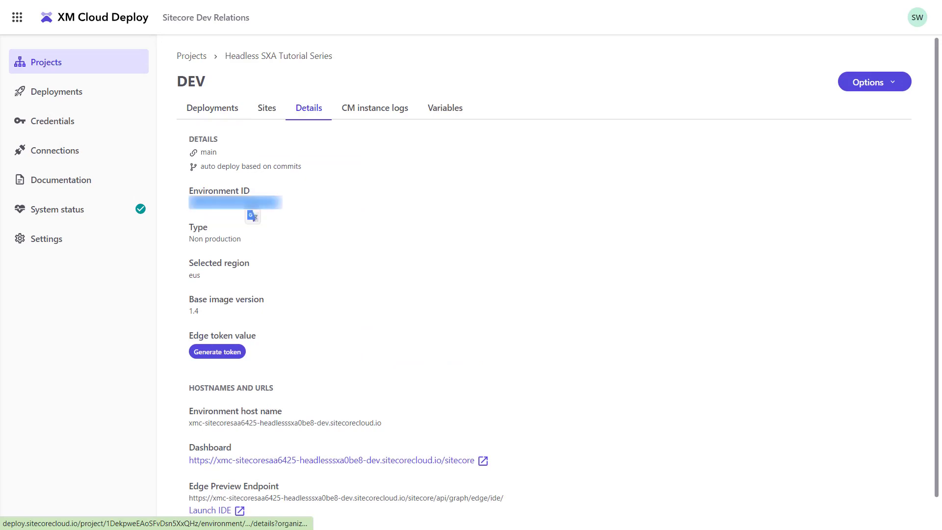
{"action": "key", "text": "alt+Tab"}
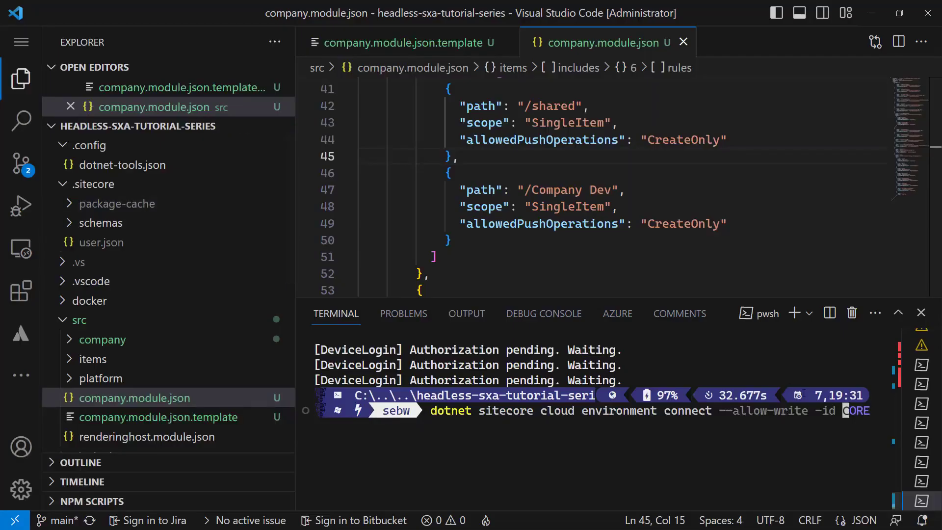
{"action": "key", "text": "ctrl+v"}
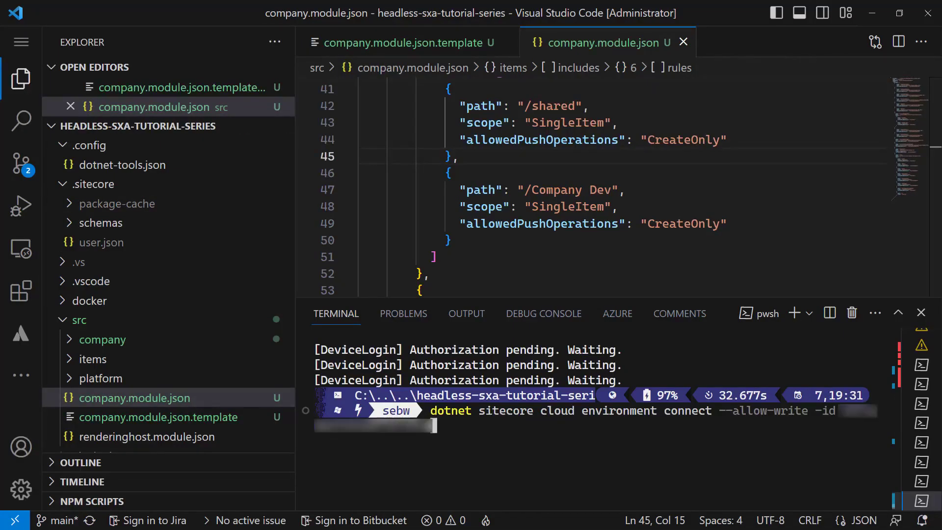
{"action": "key", "text": "Return"}
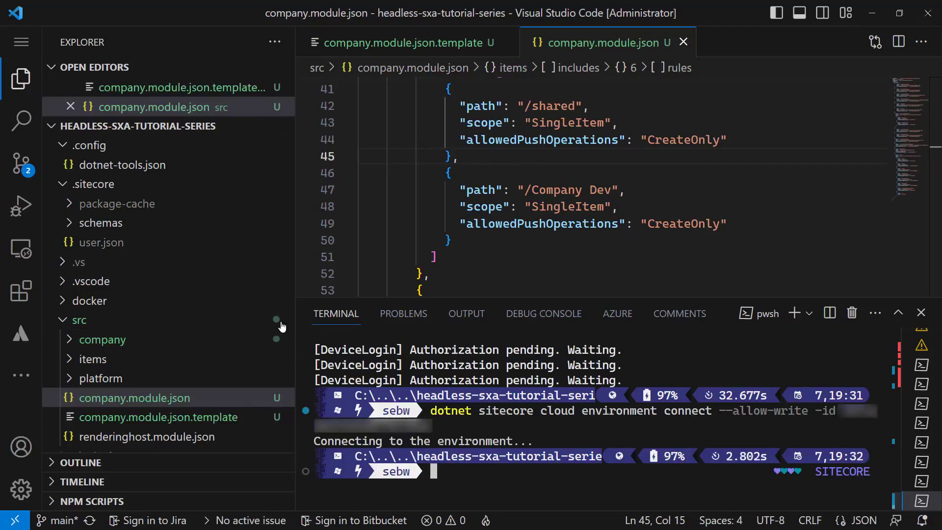
Check the dev endpoint in .sitecore/user.json, then run 'dotnet sitecore ser pull --environment-name dev'
{"action": "left_click", "coordinate": [247, 245]}
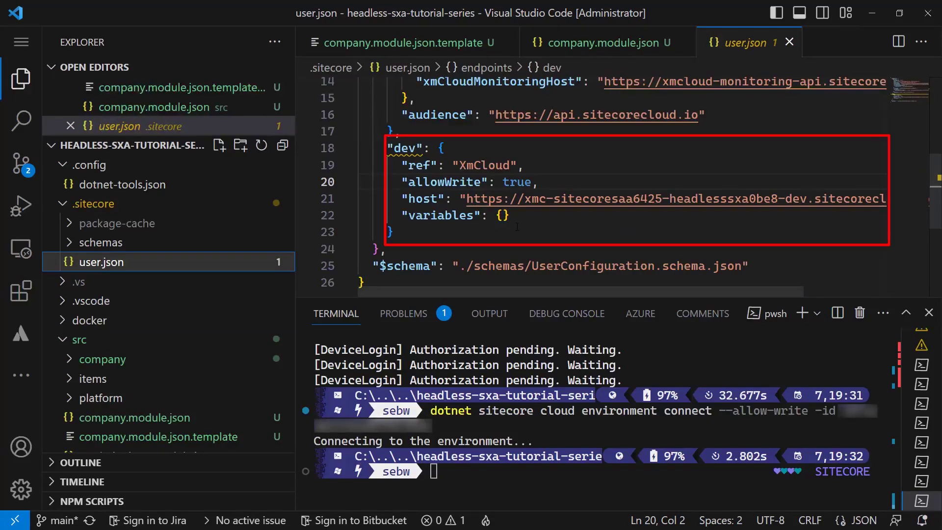
{"action": "key", "text": "ctrl+grave"}
{"action": "type", "text": "dotnet sitecore ser "}
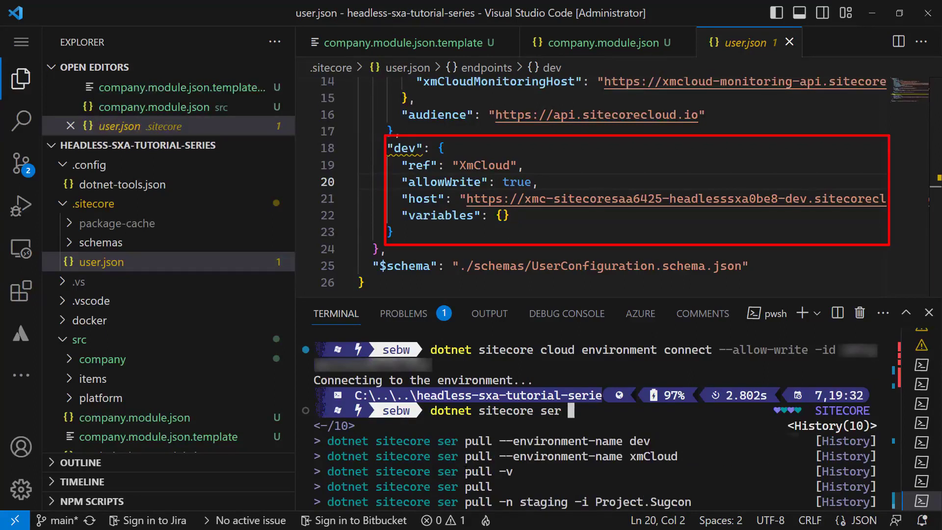
{"action": "type", "text": "pull --e"}
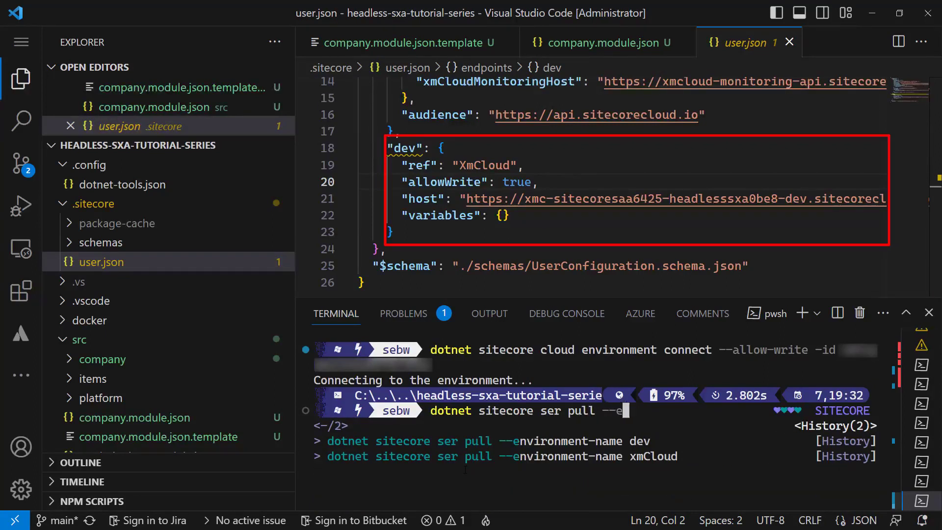
{"action": "type", "text": "nvironment-name dev"}
{"action": "key", "text": "Return"}
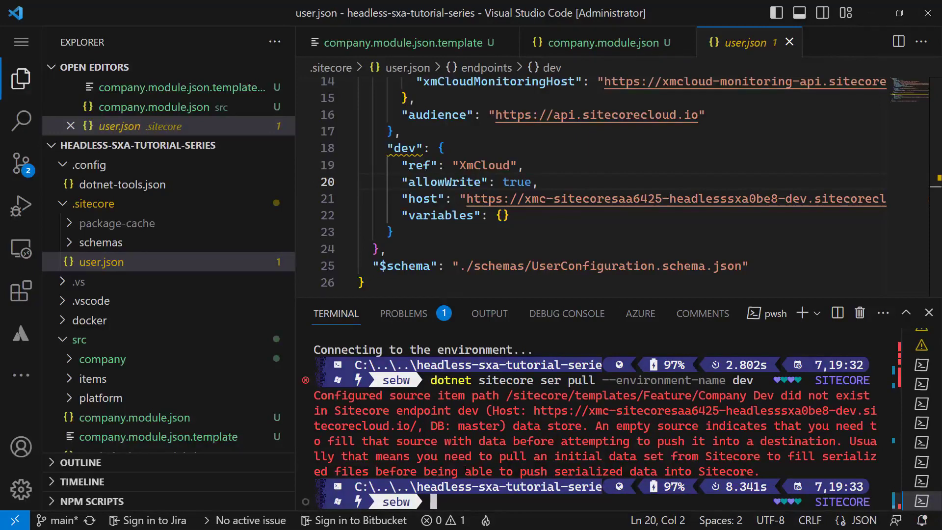
In company.module.json, delete the templatesFeature, branchesProject and branchesFeature include blocks
{"action": "left_click", "coordinate": [158, 417]}
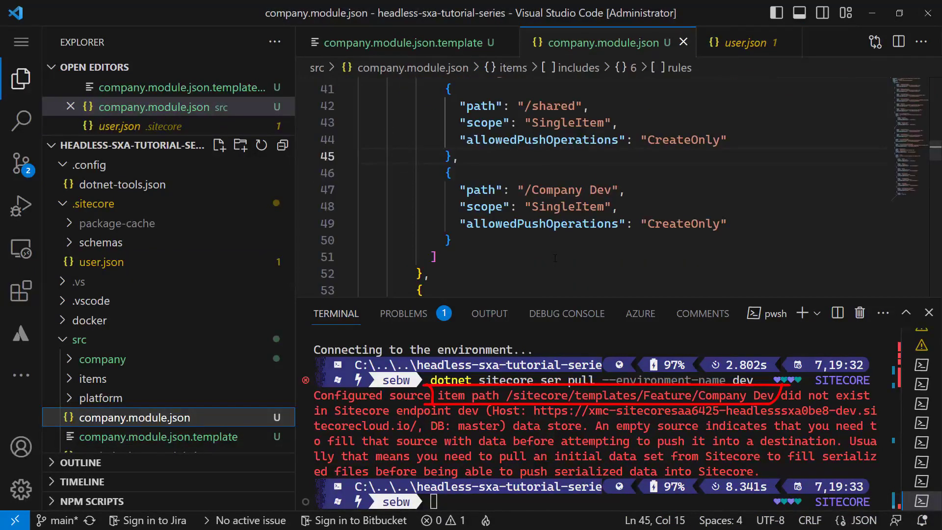
{"action": "scroll", "coordinate": [555, 258], "scroll_direction": "up", "scroll_amount": 13}
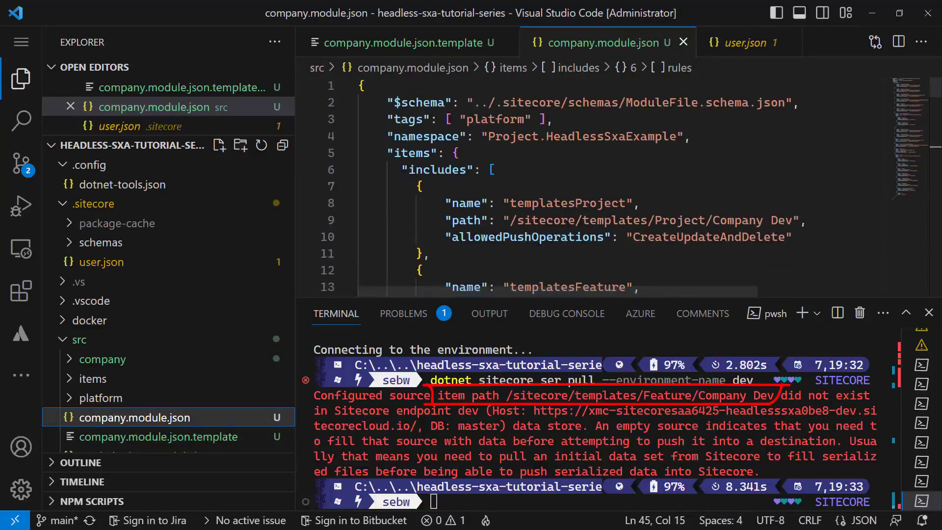
{"action": "scroll", "coordinate": [568, 221], "scroll_direction": "down", "scroll_amount": 3}
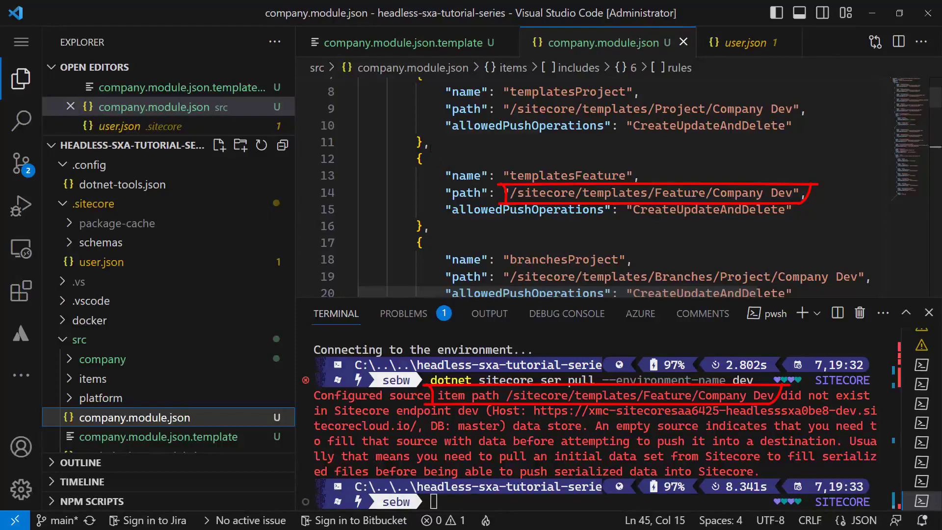
{"action": "left_click_drag", "start_coordinate": [430, 146], "coordinate": [431, 226]}
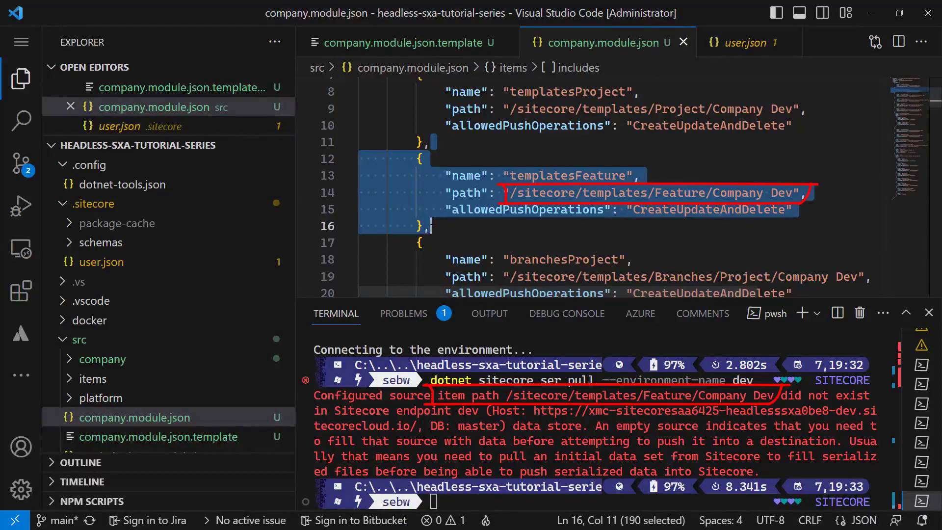
{"action": "key", "text": "Delete"}
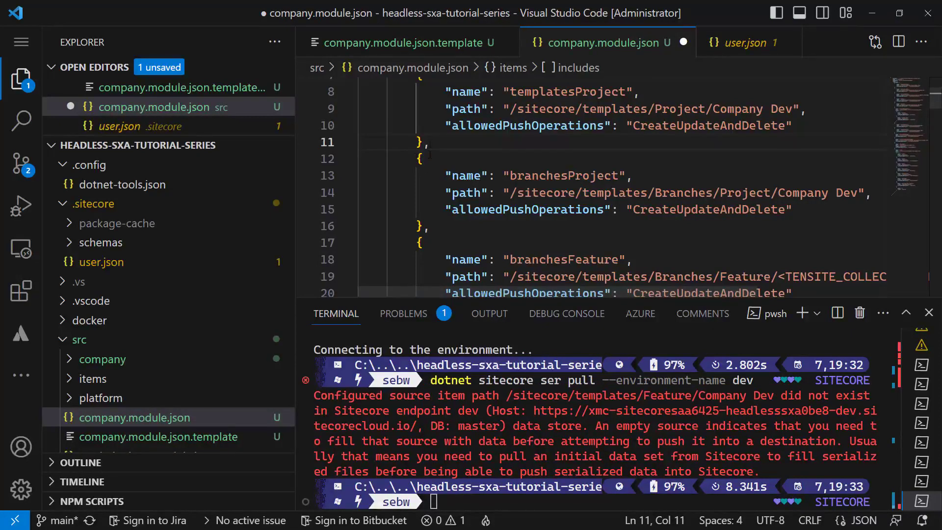
{"action": "left_click_drag", "start_coordinate": [430, 143], "coordinate": [448, 246]}
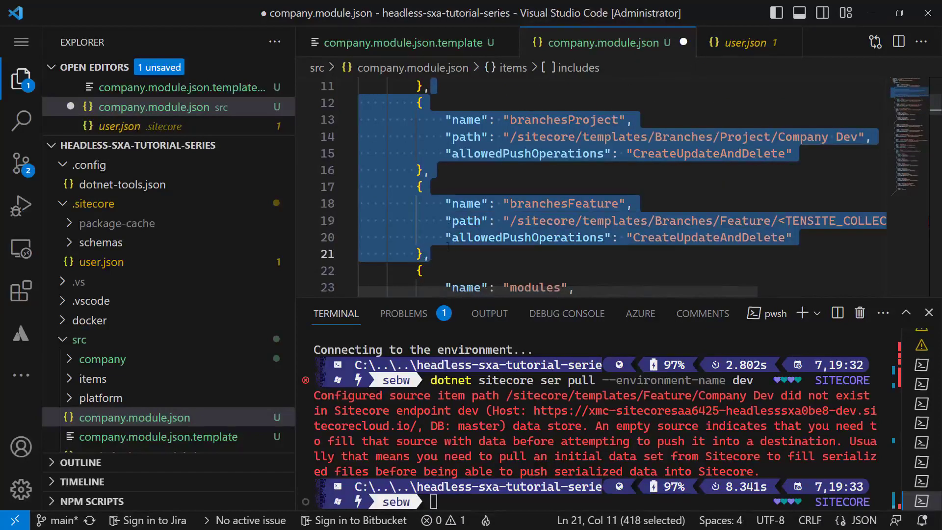
{"action": "key", "text": "BackSpace"}
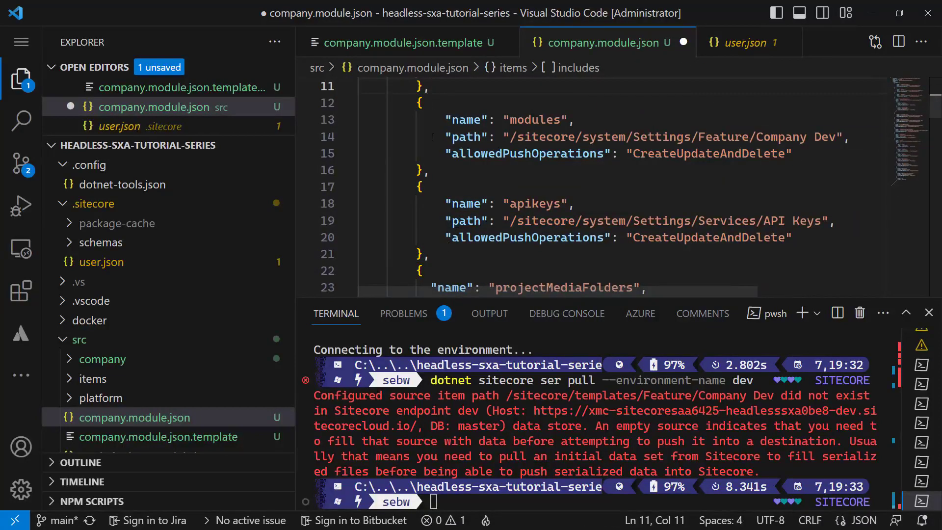
Remove the modules, layoutsProject and layoutsFeature includes, save, and recall the dev pull command
{"action": "left_click_drag", "start_coordinate": [431, 86], "coordinate": [438, 170]}
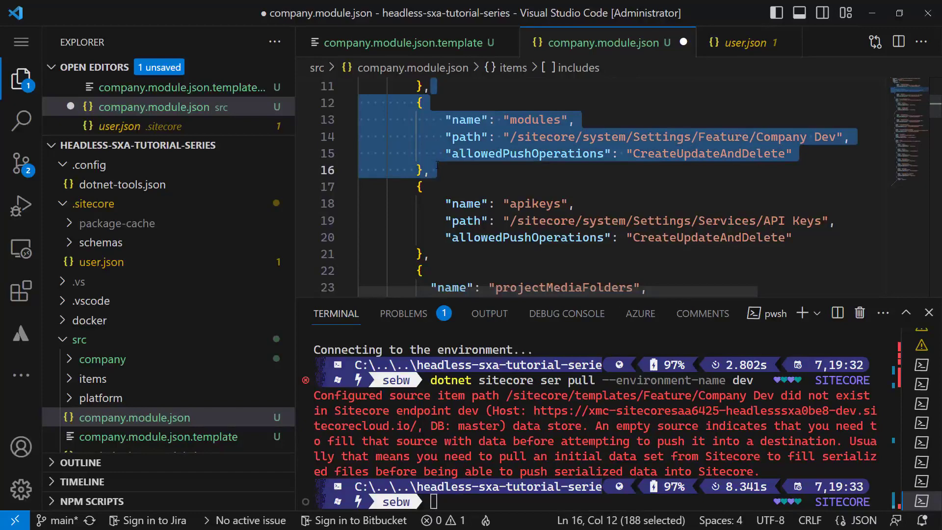
{"action": "key", "text": "BackSpace"}
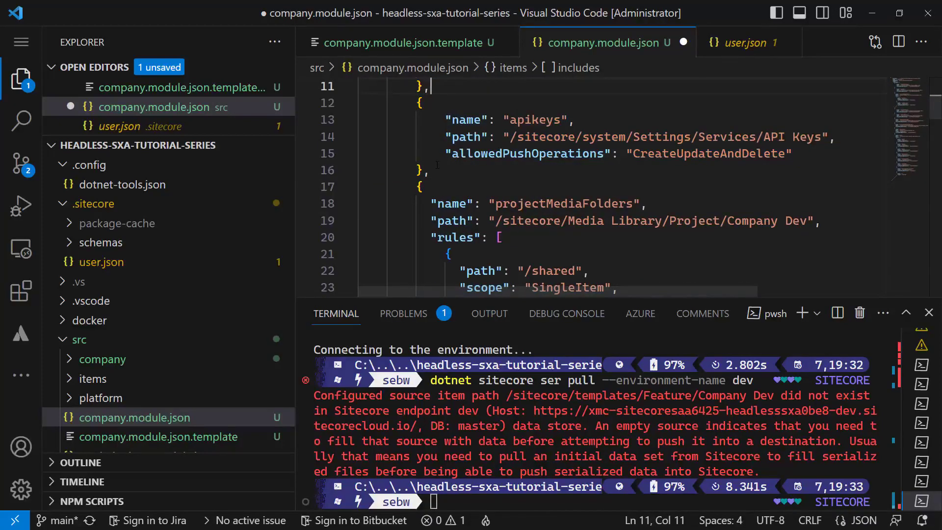
{"action": "scroll", "coordinate": [437, 165], "scroll_direction": "down", "scroll_amount": 6}
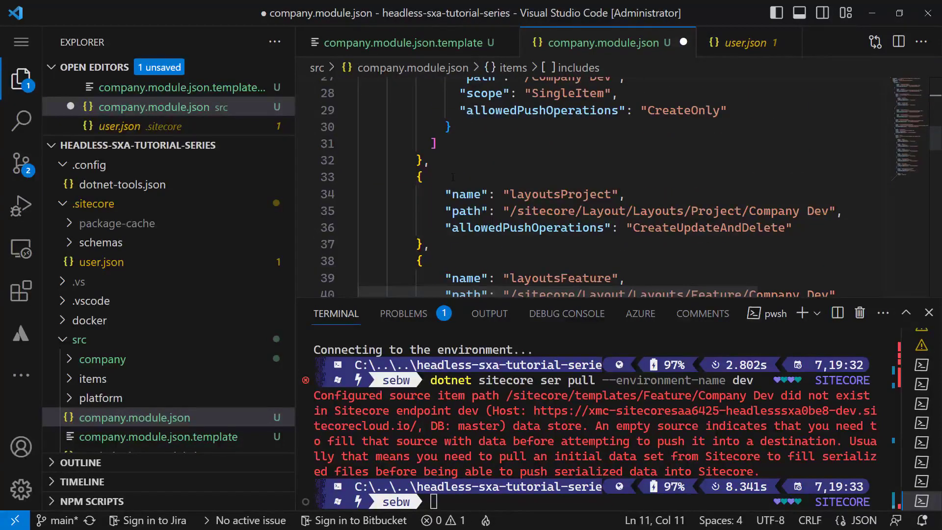
{"action": "left_click_drag", "start_coordinate": [432, 160], "coordinate": [444, 237]}
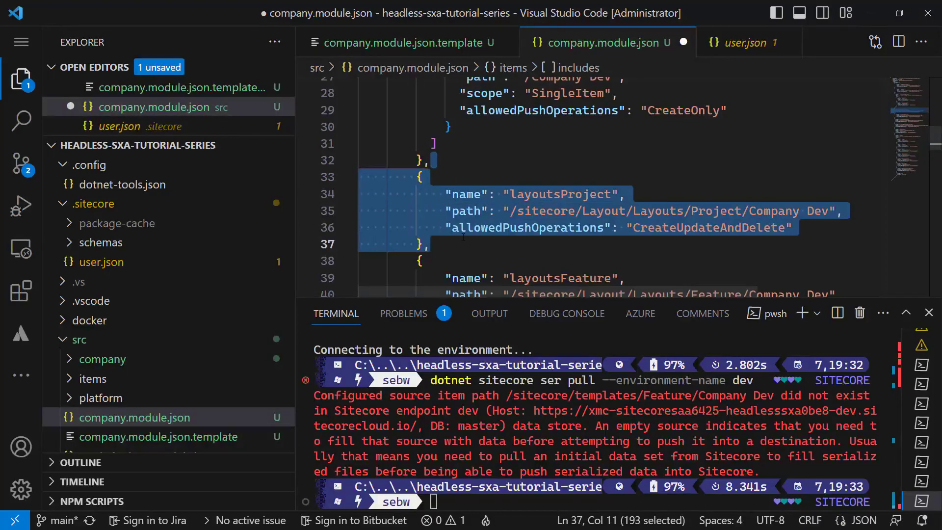
{"action": "key", "text": "BackSpace"}
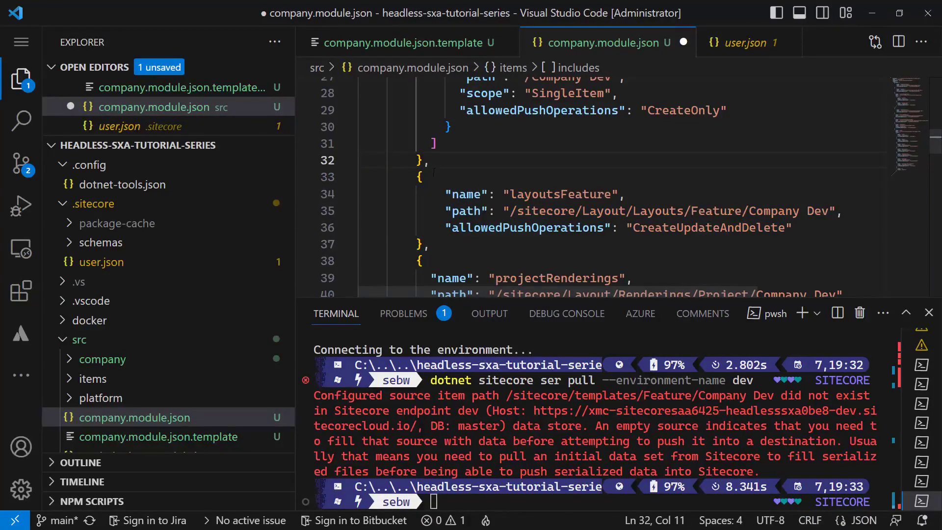
{"action": "left_click_drag", "start_coordinate": [433, 164], "coordinate": [440, 239]}
{"action": "key", "text": "BackSpace"}
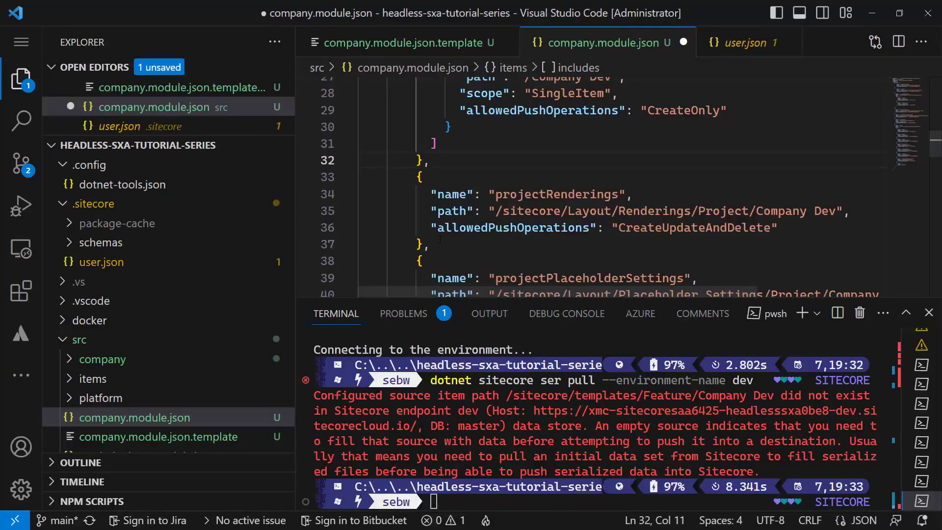
{"action": "key", "text": "ctrl+s"}
{"action": "left_click", "coordinate": [447, 489]}
{"action": "key", "text": "Up"}
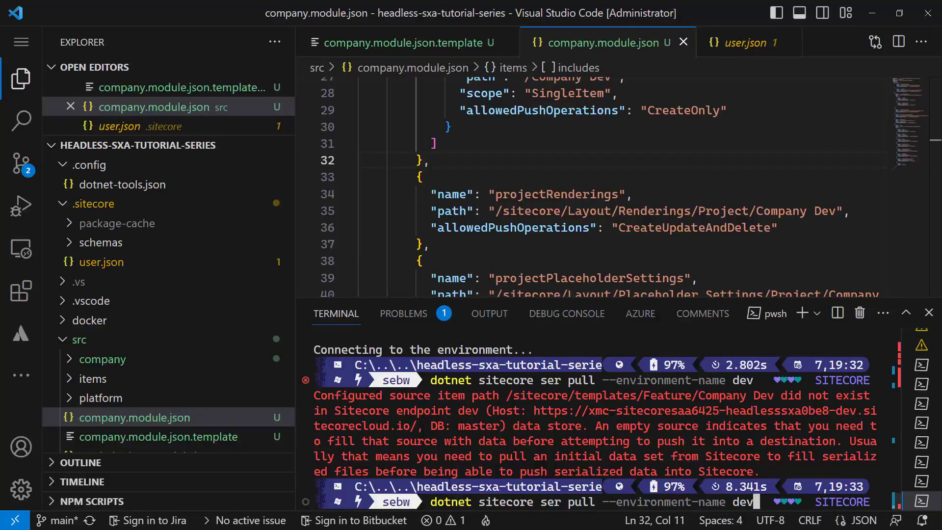
Run the dev serialization pull, then open src/items/projectMediaFolders/Company DEV.yml
{"action": "key", "text": "Return"}
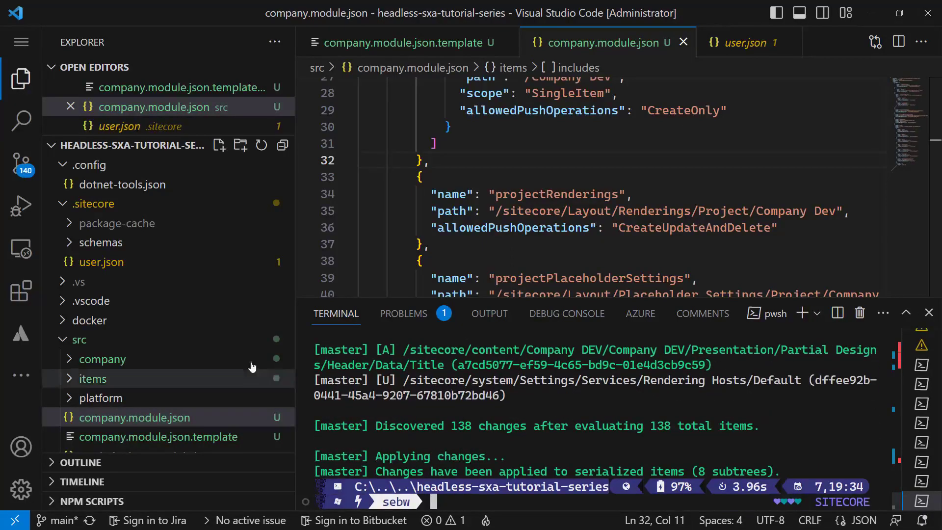
{"action": "scroll", "coordinate": [237, 360], "scroll_direction": "down", "scroll_amount": 3}
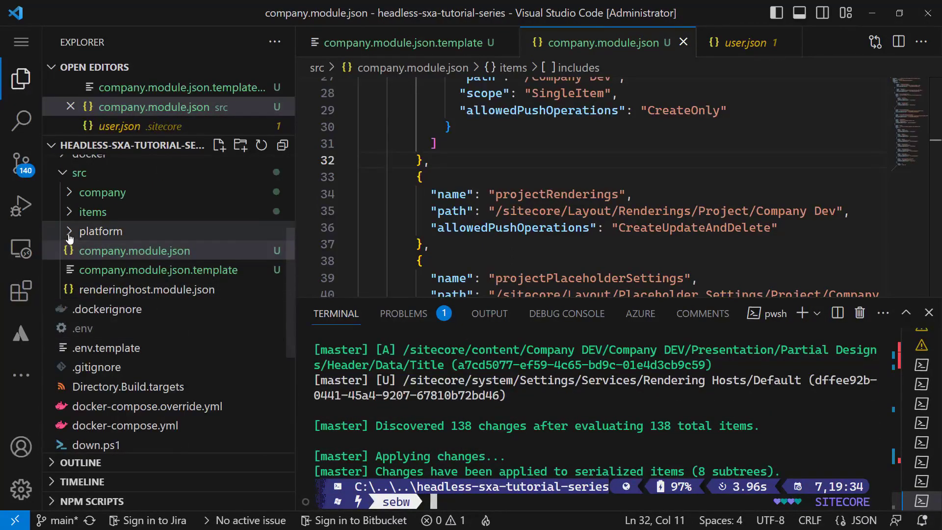
{"action": "left_click", "coordinate": [71, 212]}
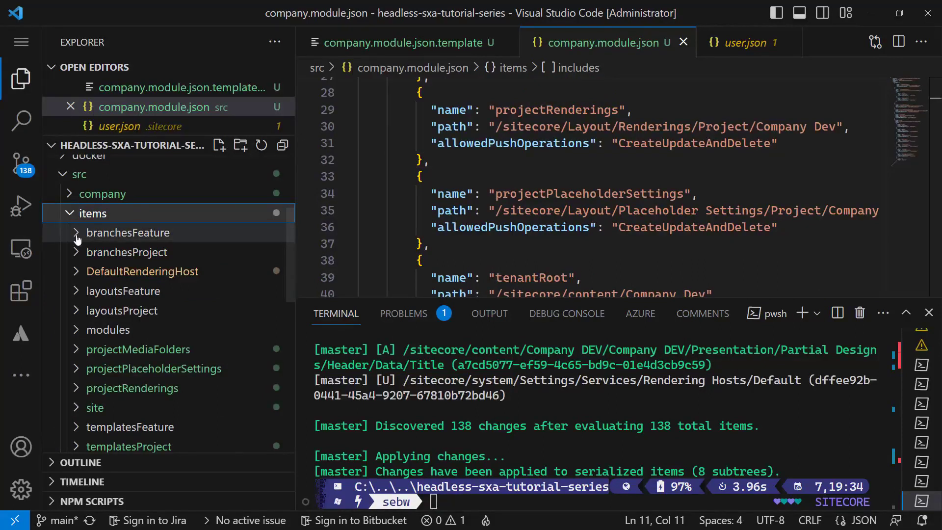
{"action": "left_click", "coordinate": [76, 233]}
{"action": "left_click", "coordinate": [76, 253]}
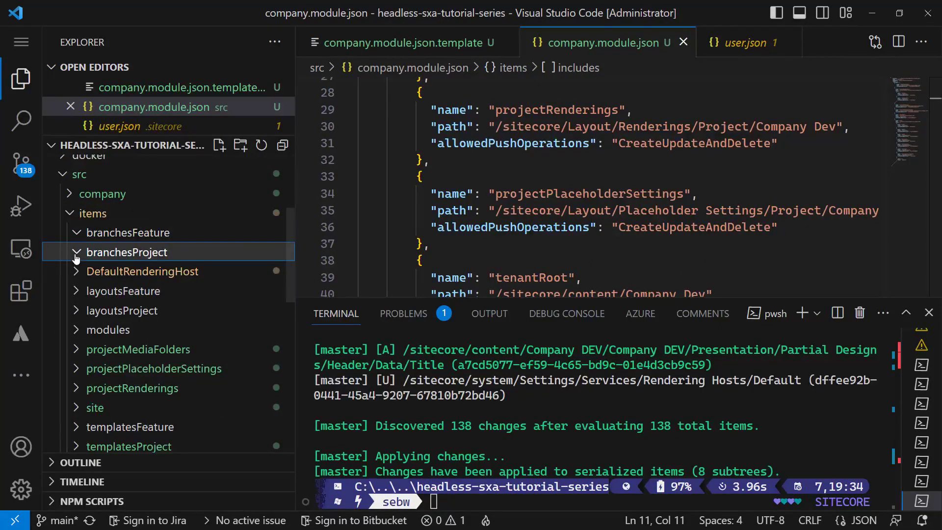
{"action": "left_click", "coordinate": [78, 349]}
{"action": "left_click", "coordinate": [105, 387]}
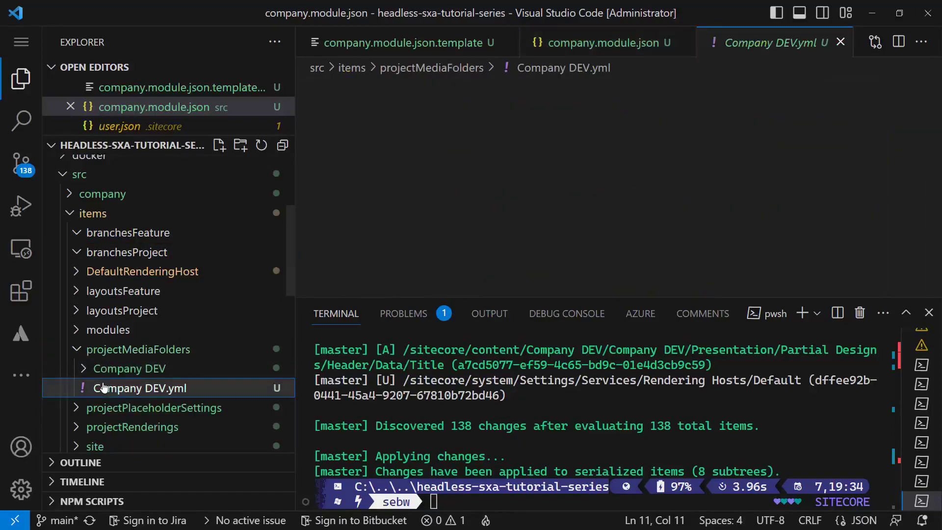
{"action": "scroll", "coordinate": [492, 214], "scroll_direction": "down", "scroll_amount": 2}
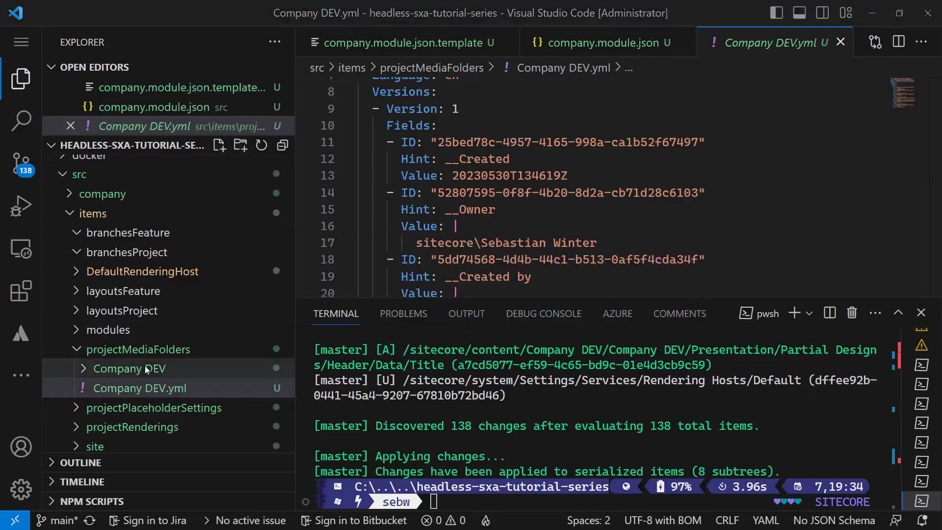
Delete the branchesFeature, branchesProject and layoutsFeature folders from src/items to the Recycle Bin
{"action": "right_click", "coordinate": [147, 233]}
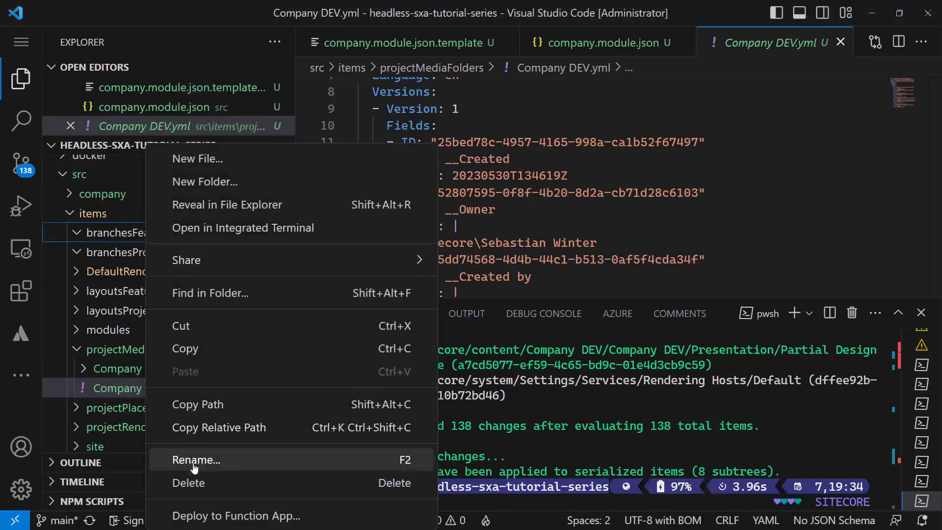
{"action": "left_click", "coordinate": [189, 482]}
{"action": "left_click", "coordinate": [484, 286]}
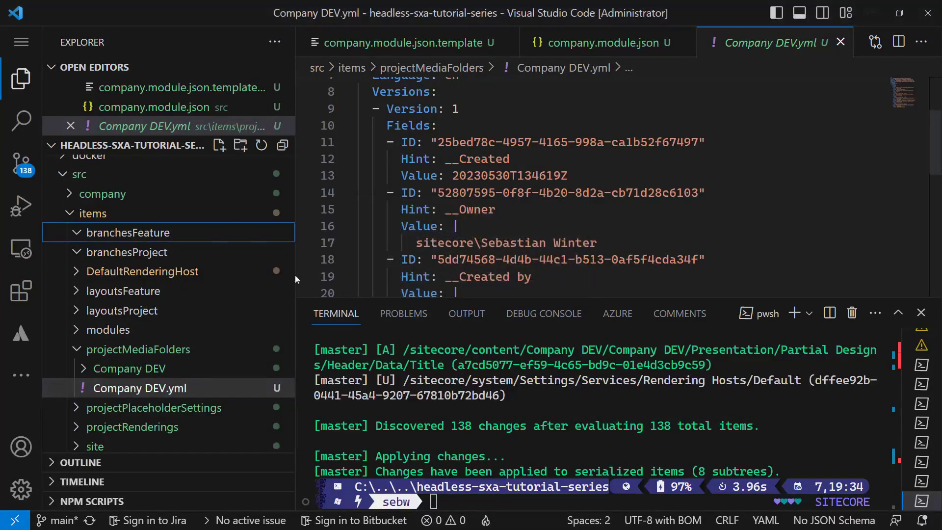
{"action": "right_click", "coordinate": [142, 234]}
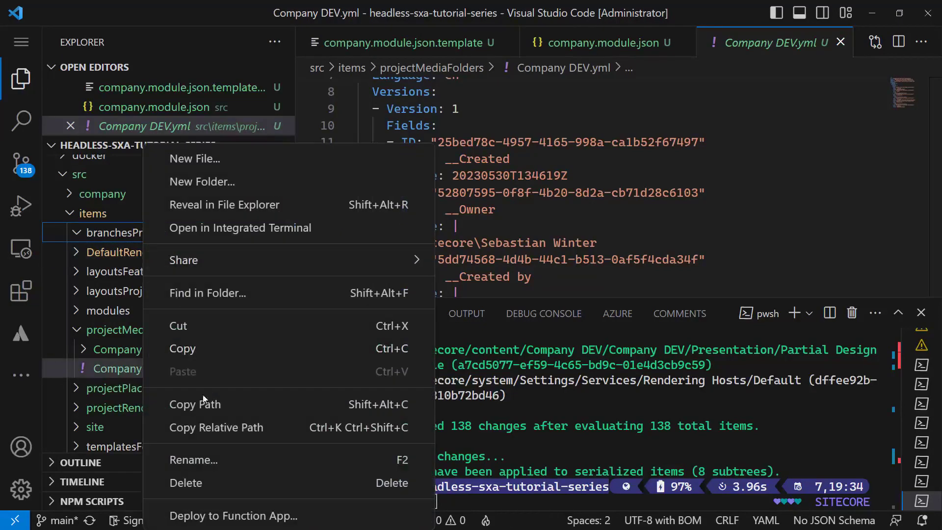
{"action": "left_click", "coordinate": [186, 482]}
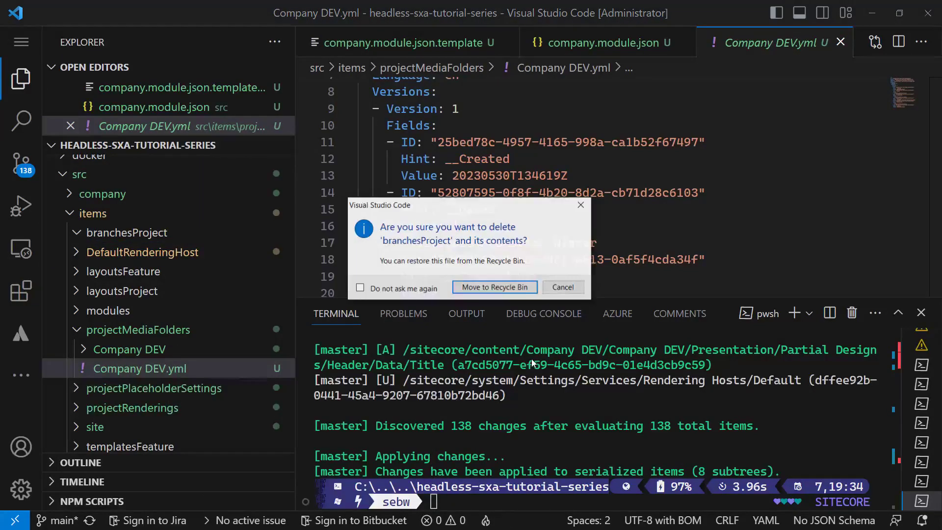
{"action": "left_click", "coordinate": [491, 286]}
{"action": "right_click", "coordinate": [142, 260]}
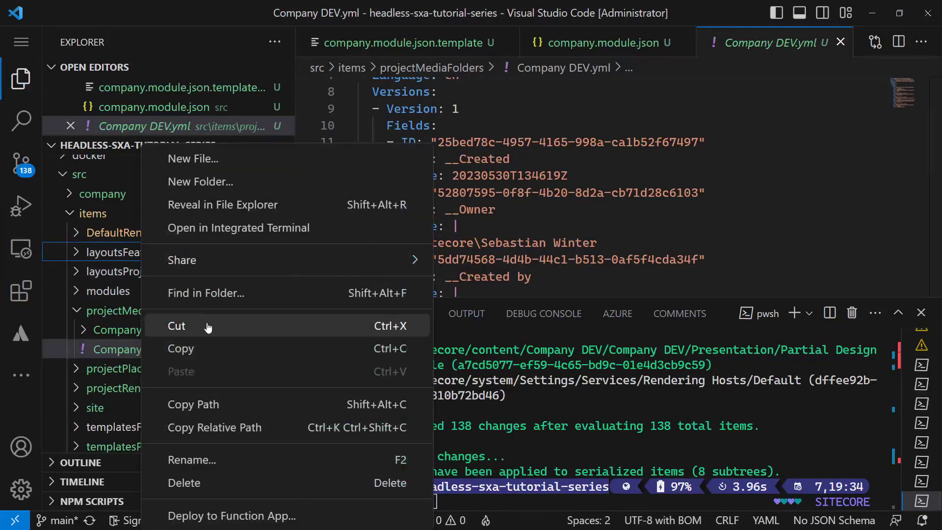
{"action": "left_click", "coordinate": [186, 483]}
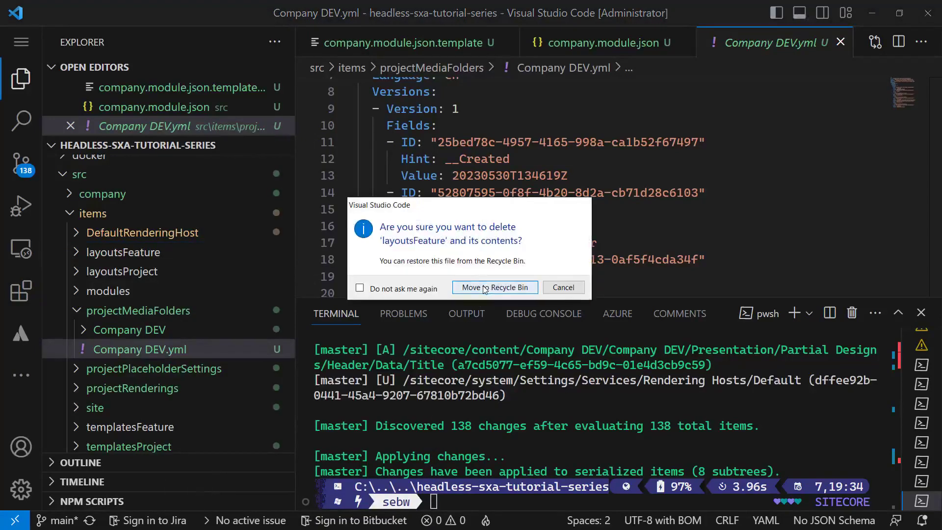
{"action": "left_click", "coordinate": [484, 288]}
Delete the layoutsProject, modules and templatesFeature folders from src/items to the Recycle Bin
{"action": "right_click", "coordinate": [137, 253]}
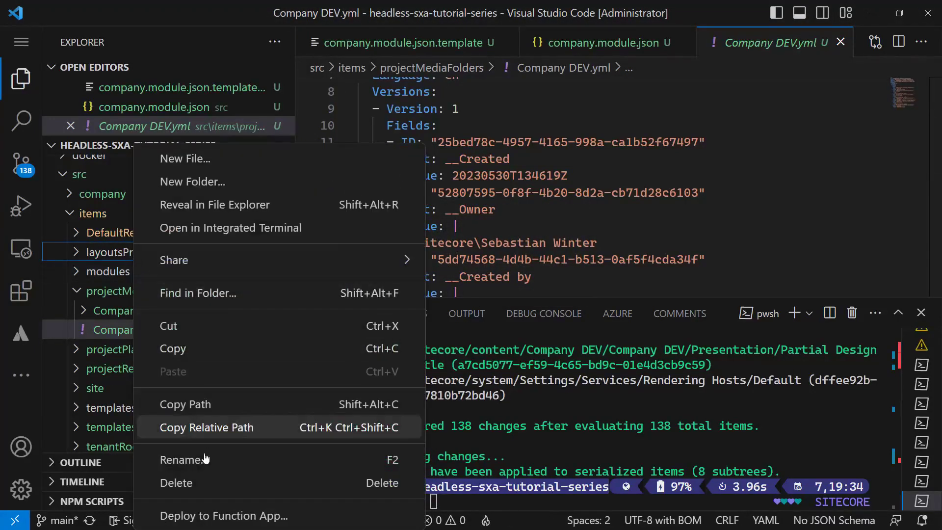
{"action": "left_click", "coordinate": [189, 482]}
{"action": "left_click", "coordinate": [496, 287]}
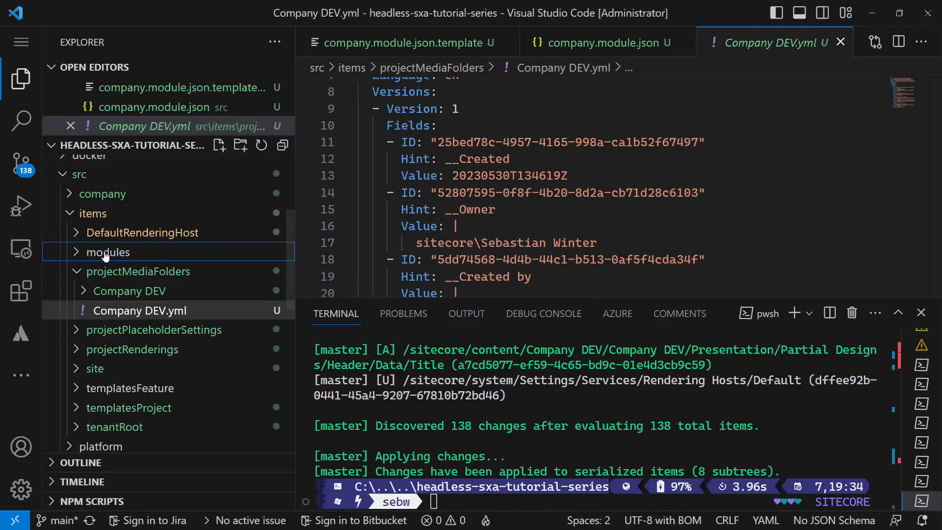
{"action": "right_click", "coordinate": [108, 252]}
{"action": "left_click", "coordinate": [184, 477]}
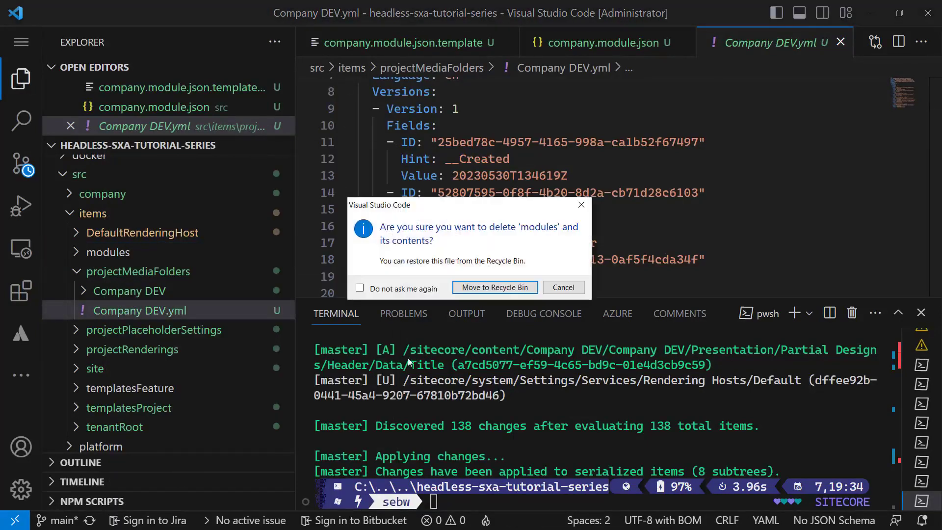
{"action": "left_click", "coordinate": [473, 291]}
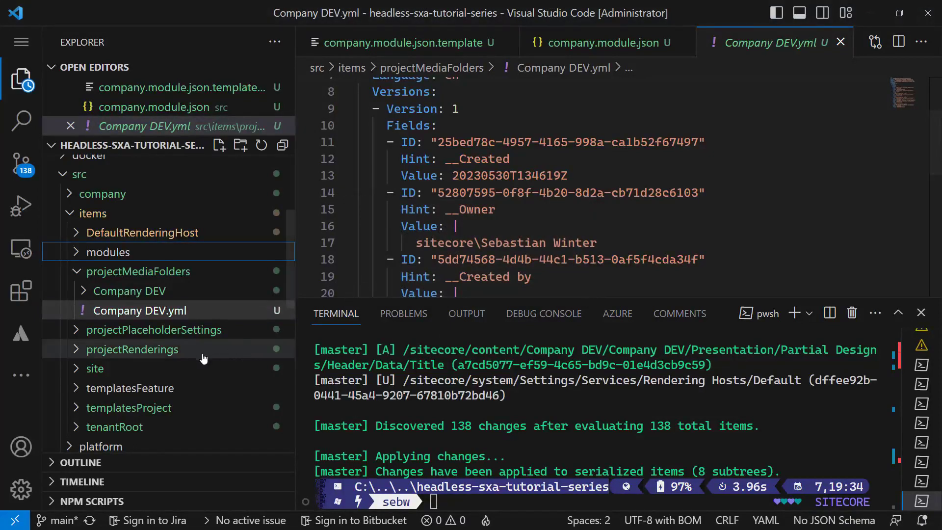
{"action": "right_click", "coordinate": [134, 372]}
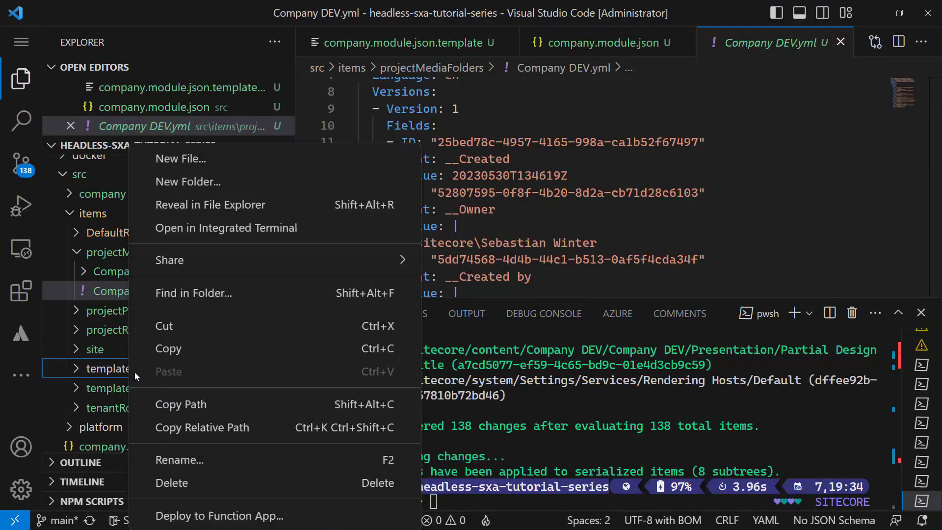
{"action": "left_click", "coordinate": [186, 483]}
{"action": "left_click", "coordinate": [474, 287]}
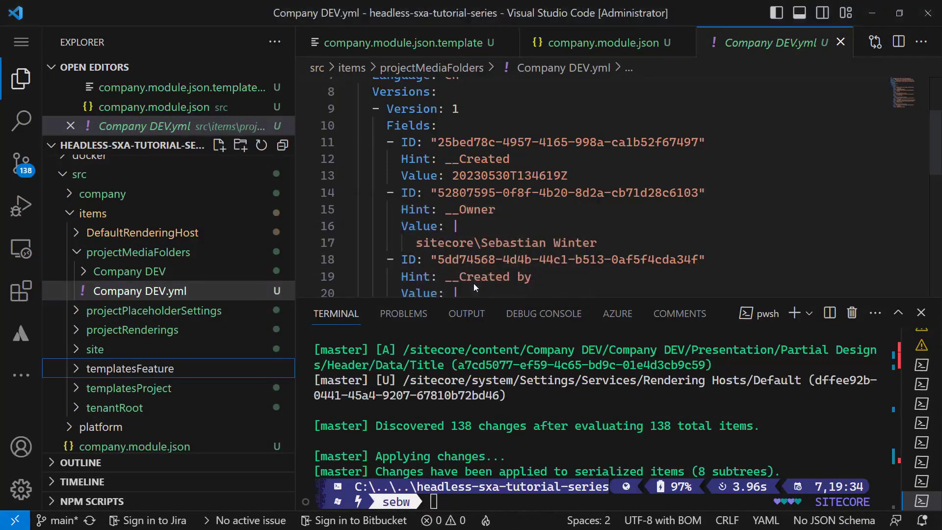
Commit the 138 changes as 'added serialized items' and push to main, including unstaged changes
{"action": "left_click", "coordinate": [21, 162]}
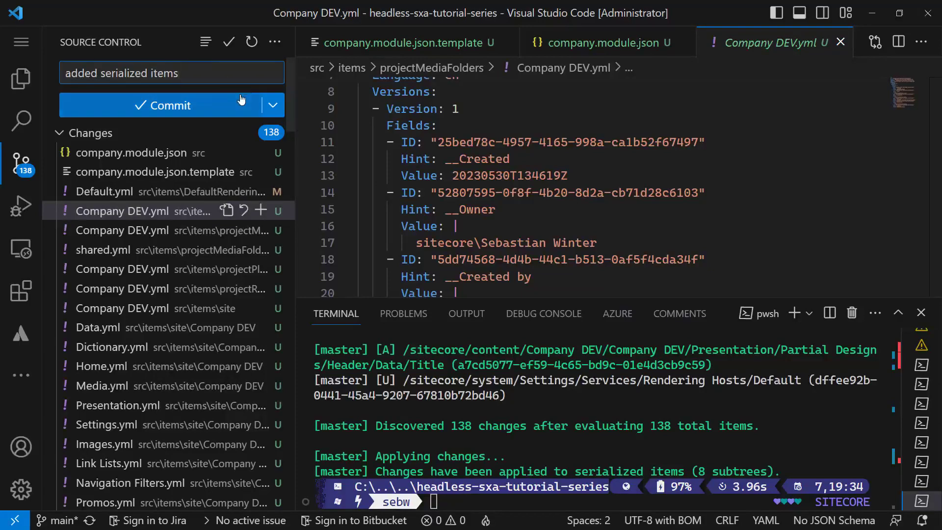
{"action": "left_click", "coordinate": [271, 105]}
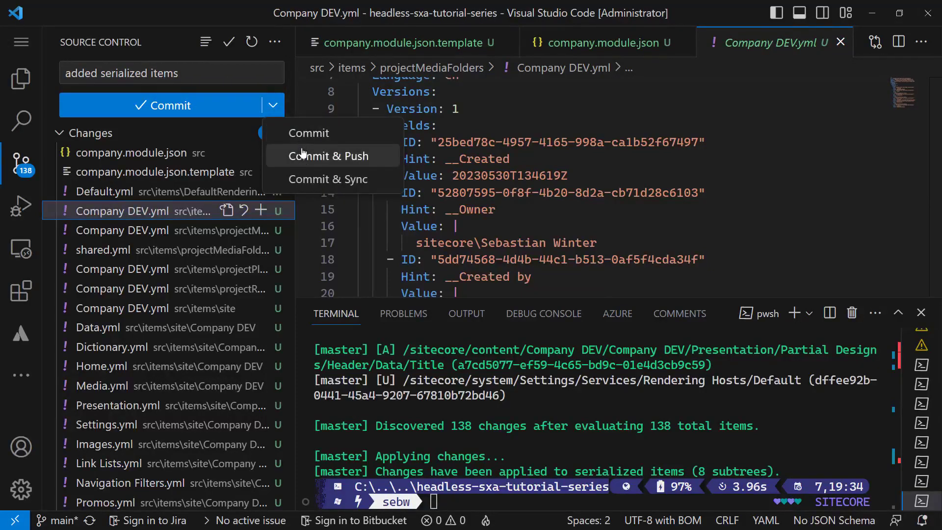
{"action": "left_click", "coordinate": [299, 133]}
{"action": "left_click", "coordinate": [436, 280]}
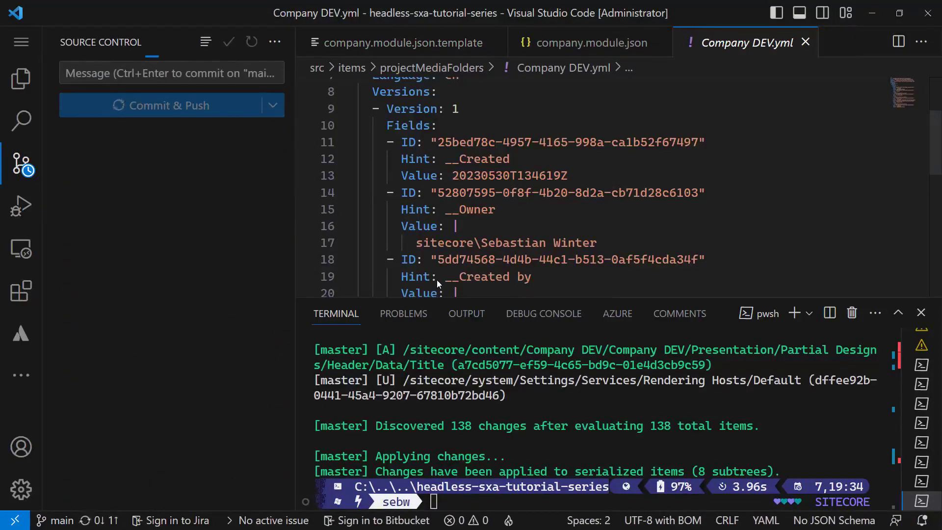